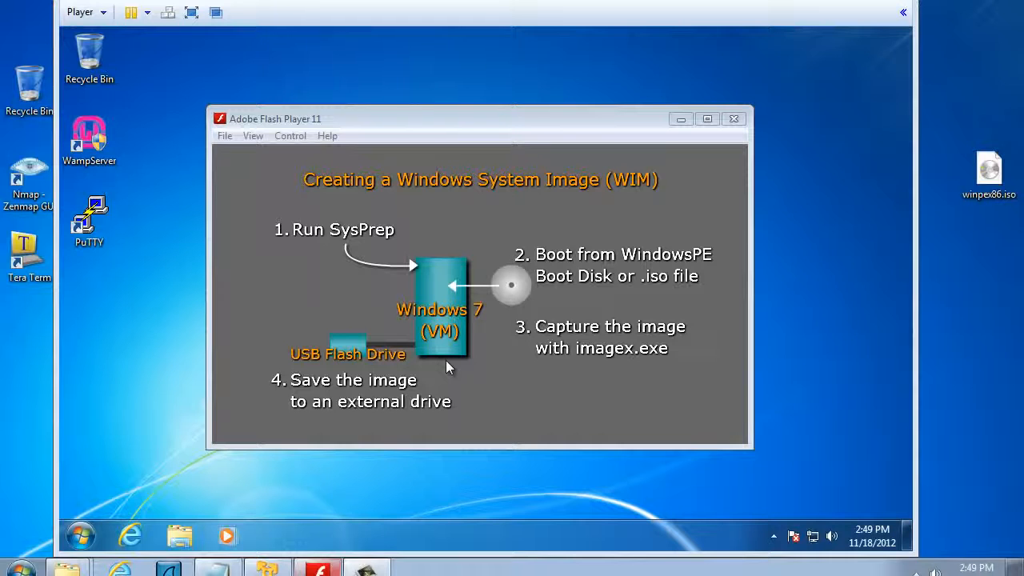
{"action": "left_click", "coordinate": [445, 2]}
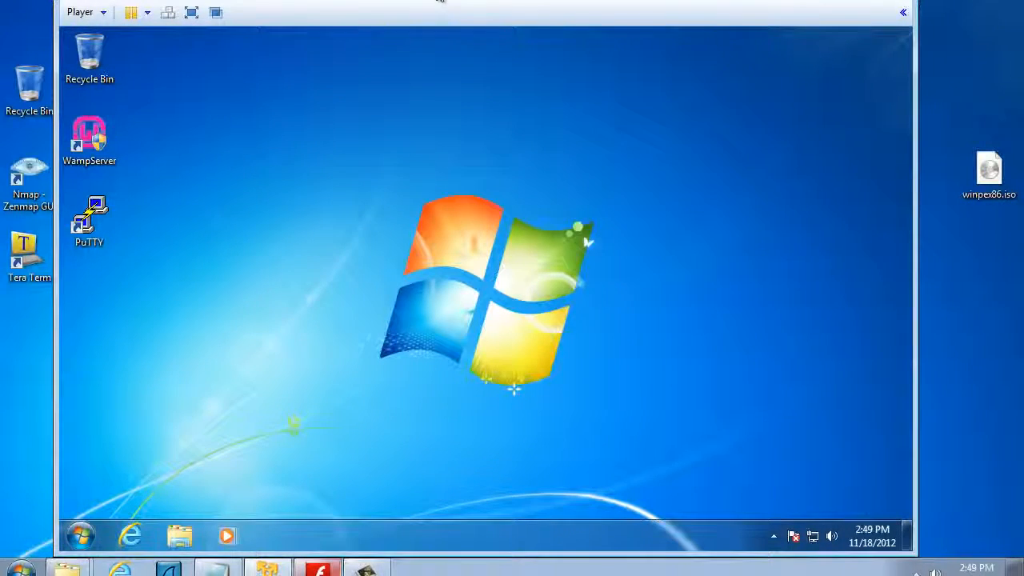
{"action": "mouse_move", "coordinate": [439, 2]}
{"action": "left_mouse_down"}
{"action": "mouse_move", "coordinate": [446, 12]}
{"action": "mouse_move", "coordinate": [439, 1]}
{"action": "left_mouse_up"}
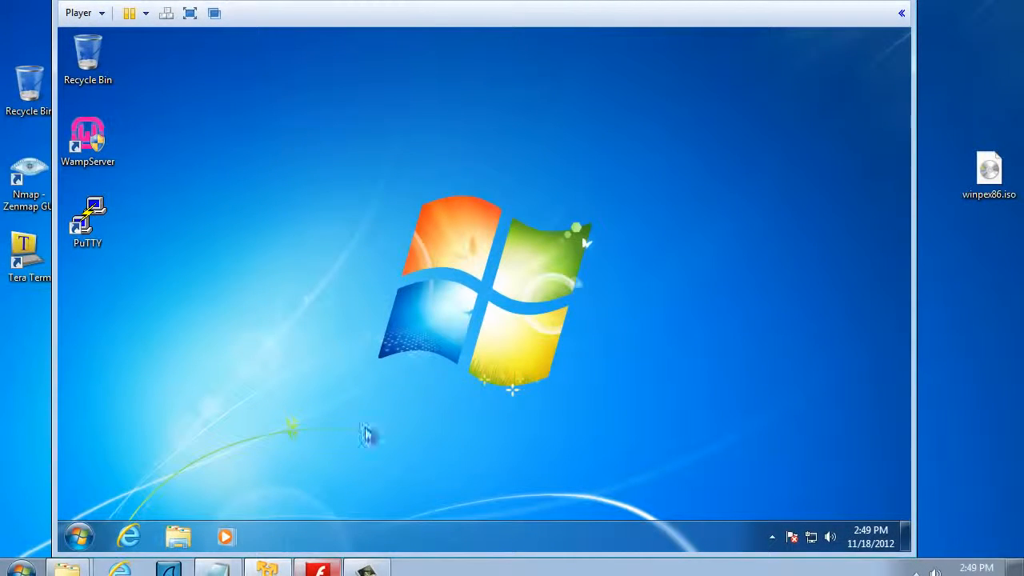
{"action": "left_click", "coordinate": [322, 571]}
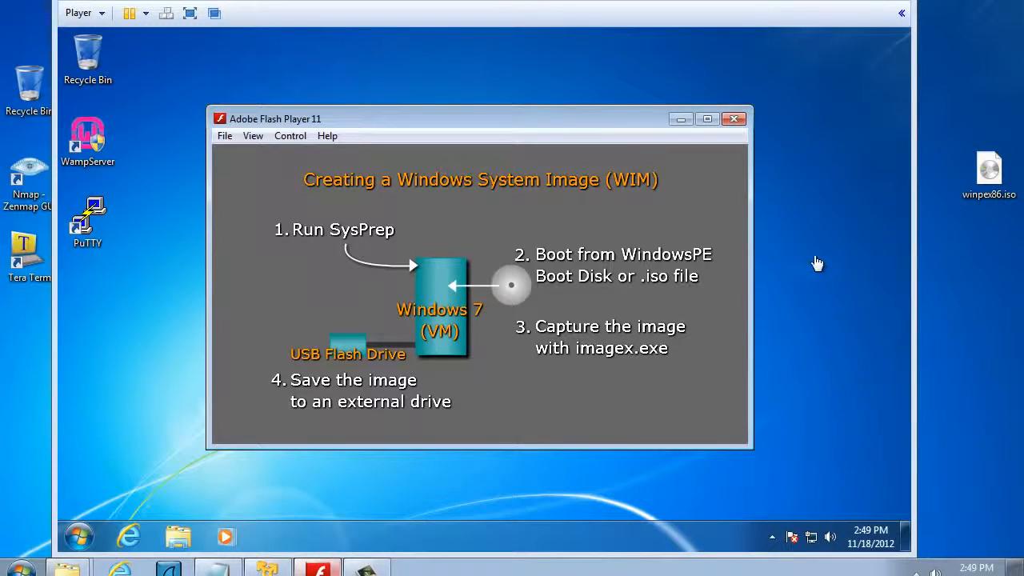
{"action": "left_click", "coordinate": [982, 186]}
{"action": "left_click_drag", "start_coordinate": [982, 186], "coordinate": [970, 187]}
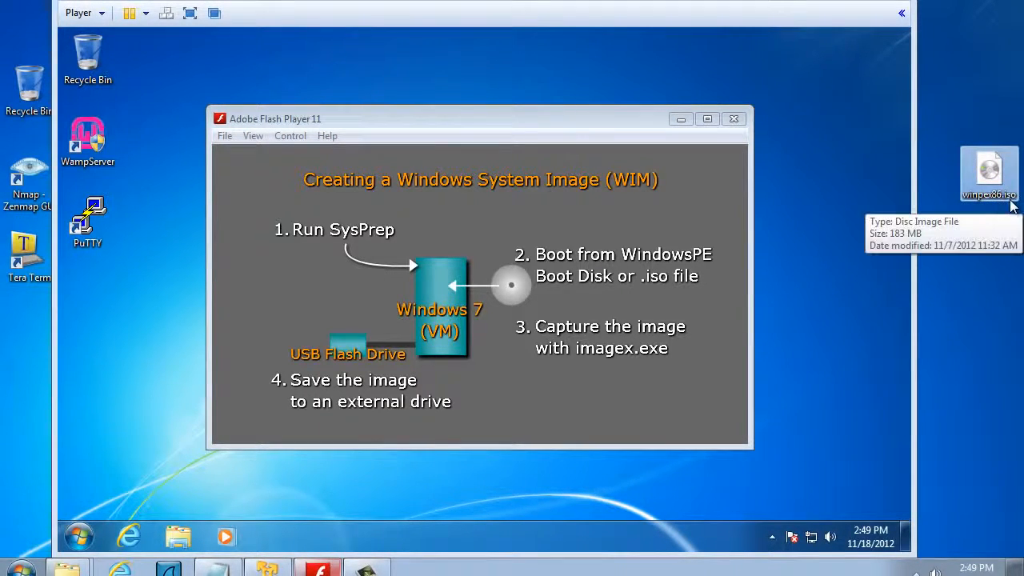
{"action": "left_click_drag", "start_coordinate": [983, 176], "coordinate": [976, 184]}
{"action": "left_click", "coordinate": [981, 232]}
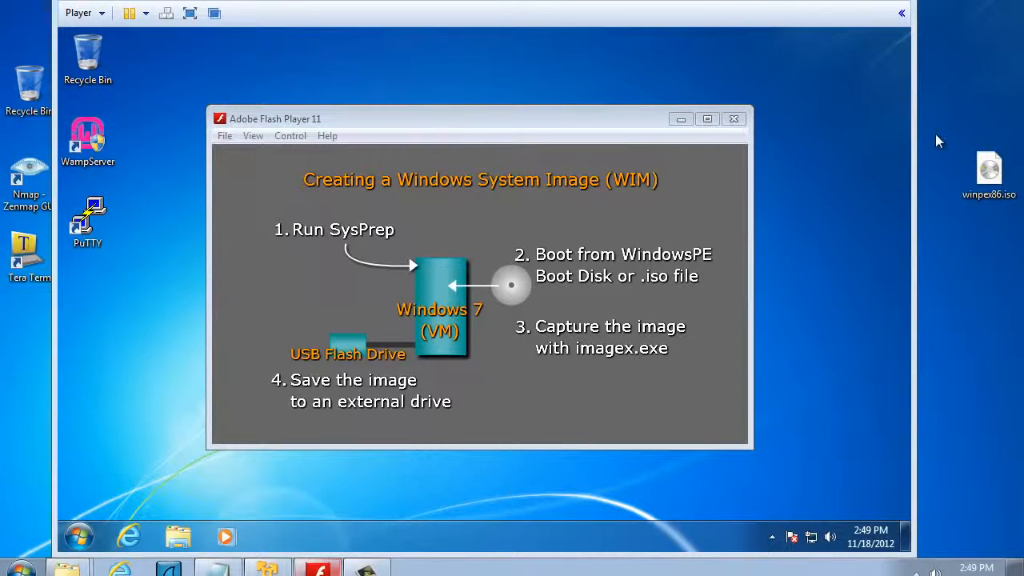
{"action": "left_click_drag", "start_coordinate": [933, 131], "coordinate": [1003, 243]}
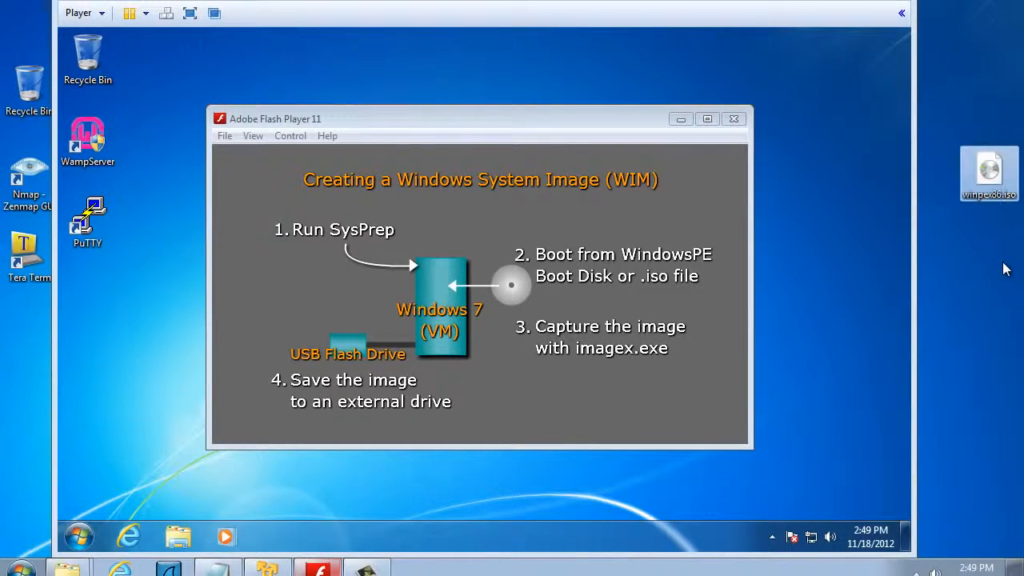
{"action": "left_click", "coordinate": [1003, 262]}
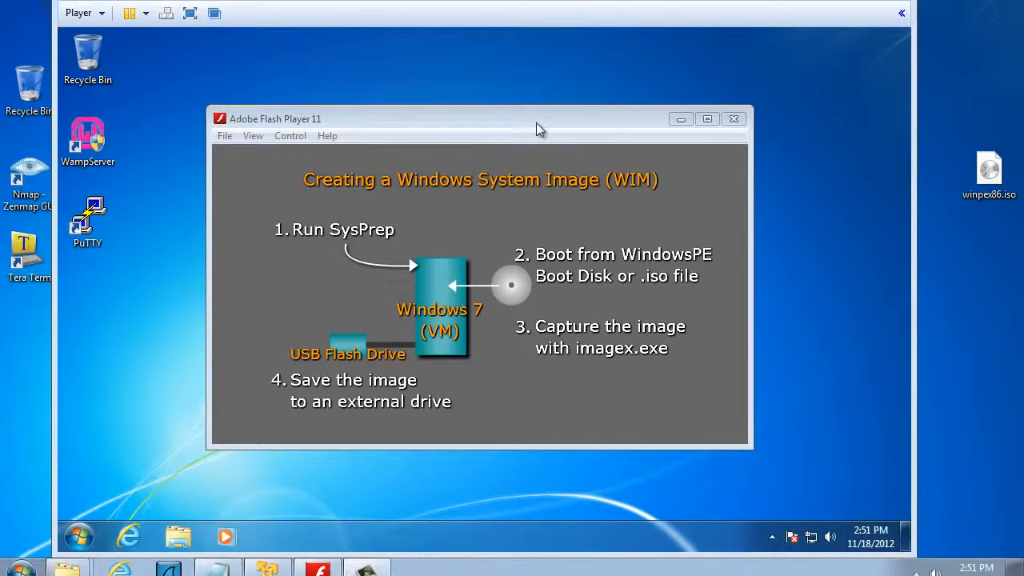
Open the virtual machine's hardware settings from the network adapter and view the USB controller options.
{"action": "left_click", "coordinate": [495, 0]}
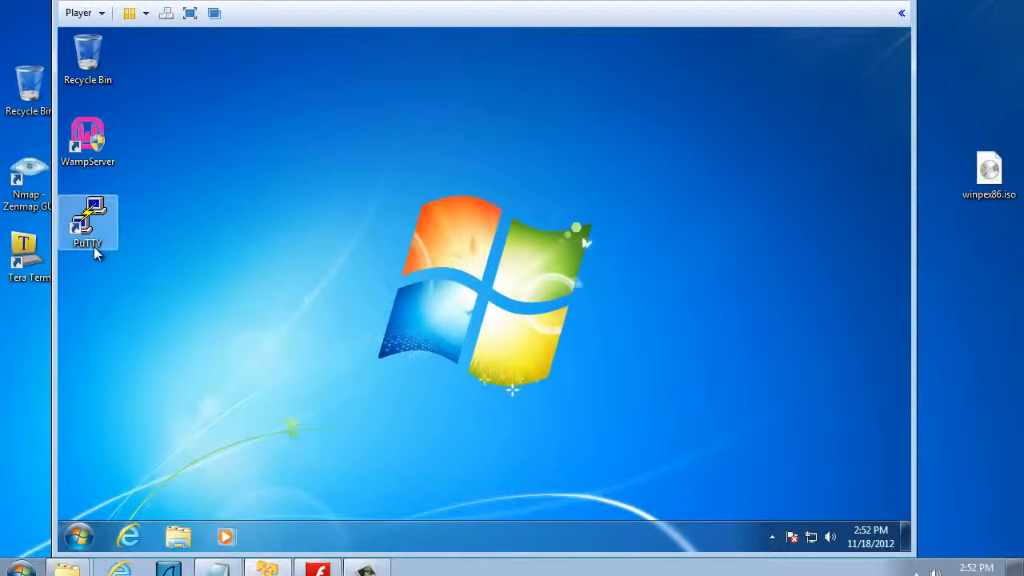
{"action": "left_click", "coordinate": [104, 16]}
{"action": "mouse_move", "coordinate": [101, 83]}
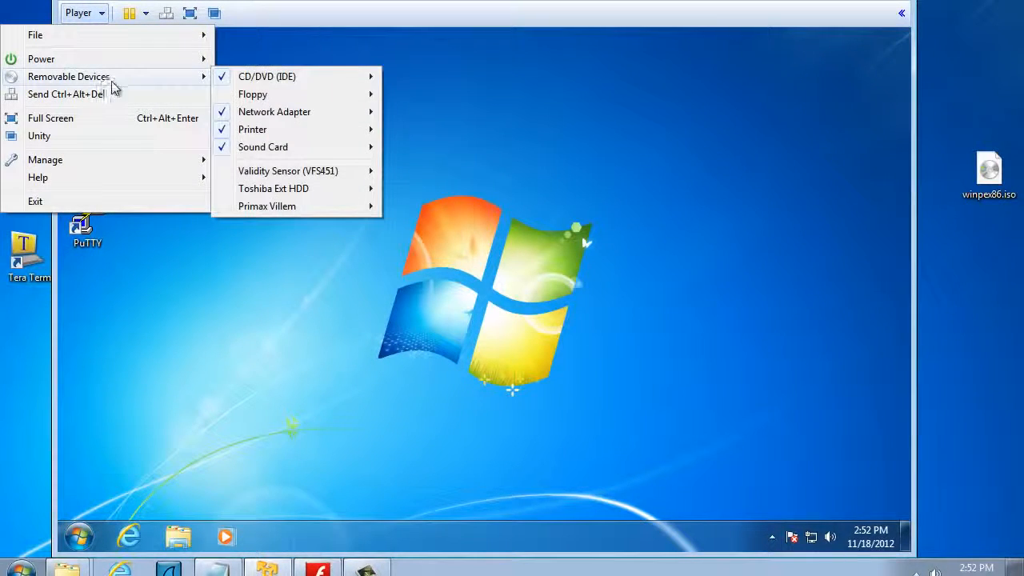
{"action": "mouse_move", "coordinate": [275, 115]}
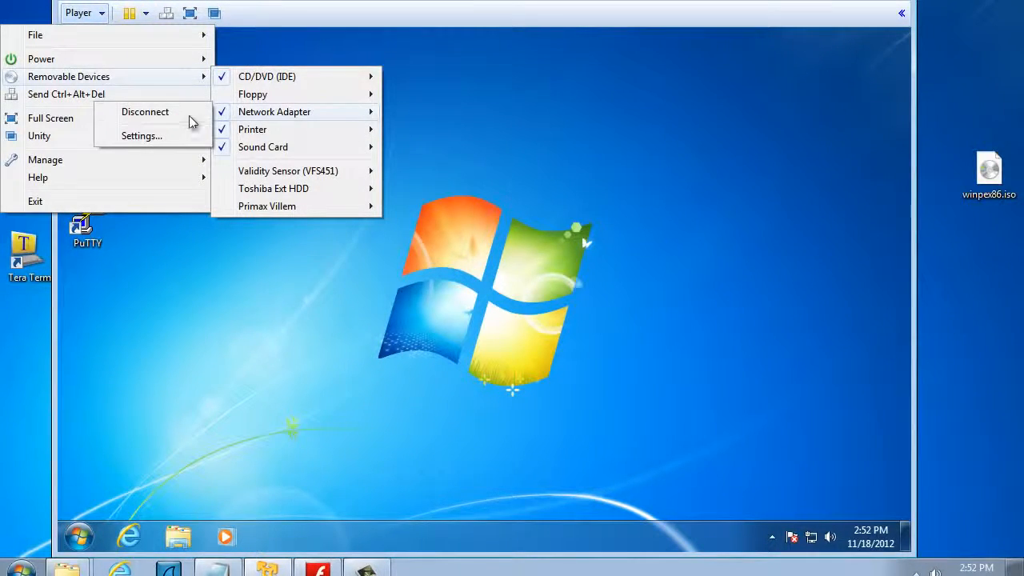
{"action": "left_click", "coordinate": [158, 136]}
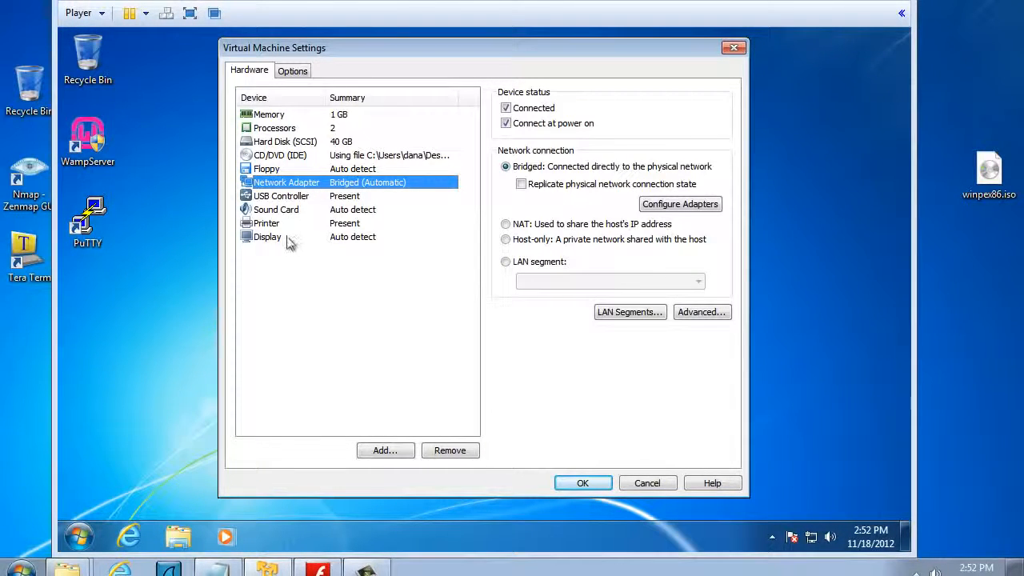
{"action": "left_click", "coordinate": [332, 197]}
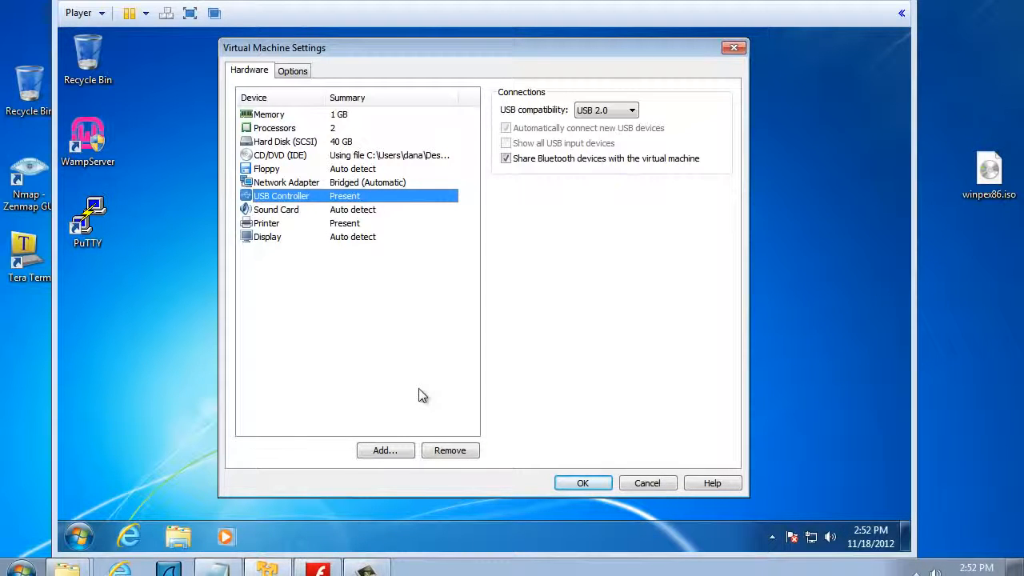
Set the virtual CD/DVD drive to use the ISO image file winpex86.iso from the Desktop and save the settings.
{"action": "left_click", "coordinate": [995, 172]}
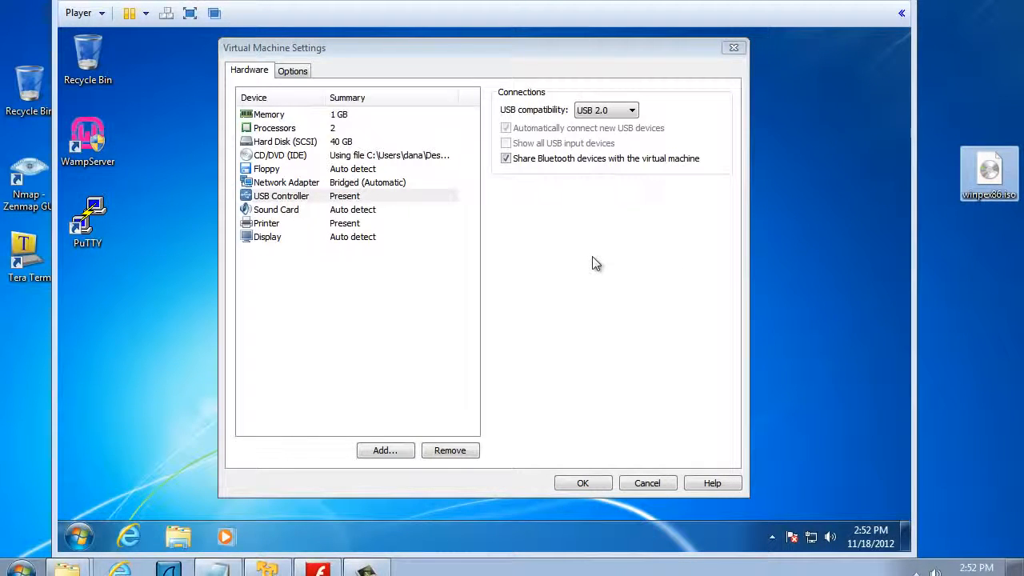
{"action": "left_click", "coordinate": [270, 157]}
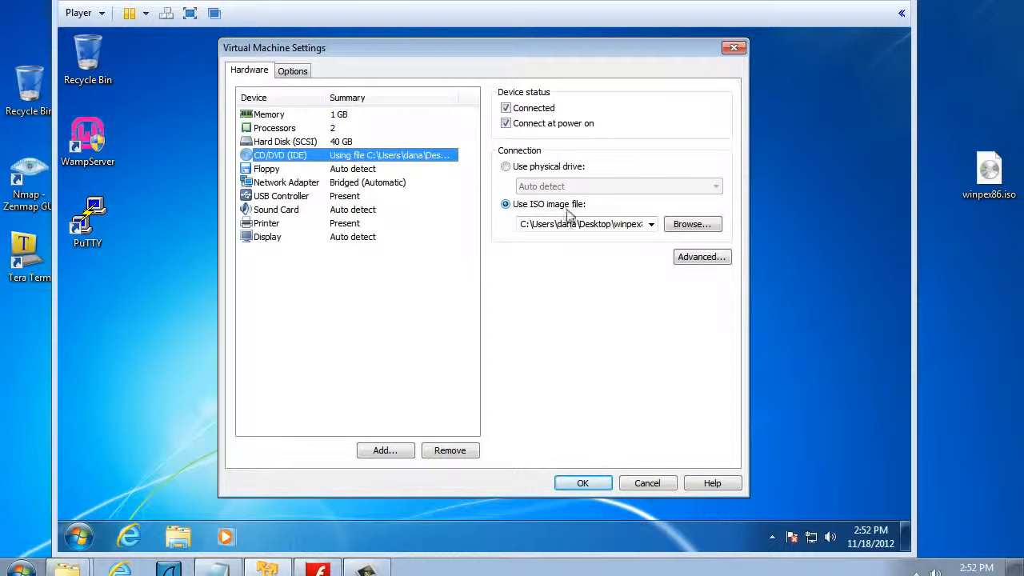
{"action": "left_click", "coordinate": [505, 167]}
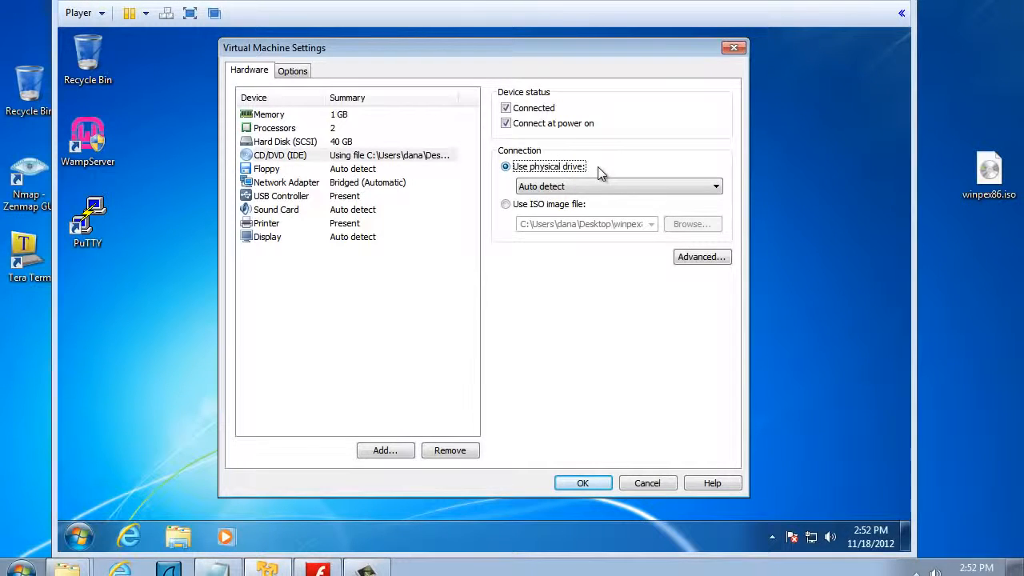
{"action": "left_click", "coordinate": [505, 203]}
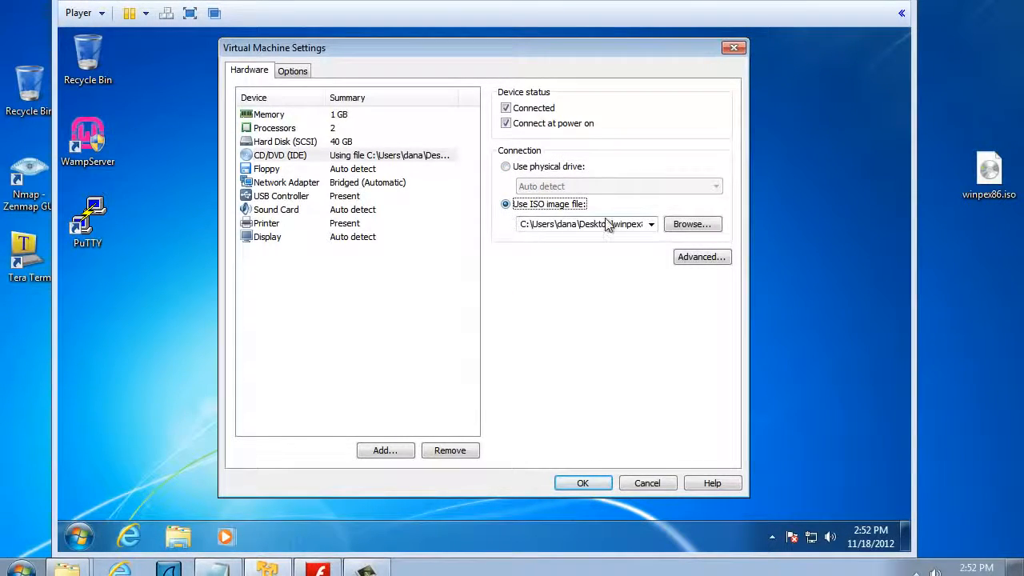
{"action": "left_click", "coordinate": [685, 226]}
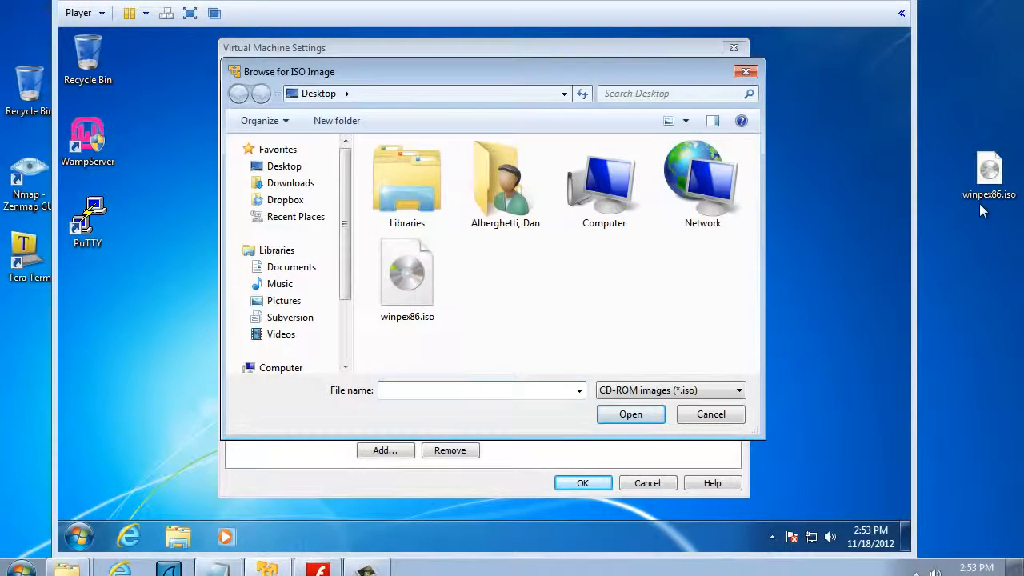
{"action": "double_click", "coordinate": [403, 278]}
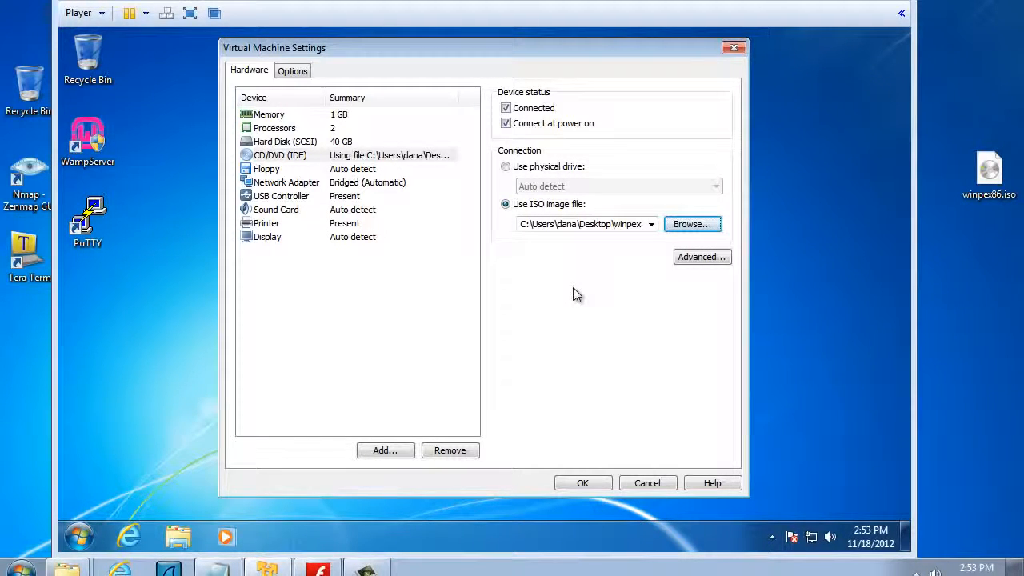
{"action": "left_click", "coordinate": [582, 483]}
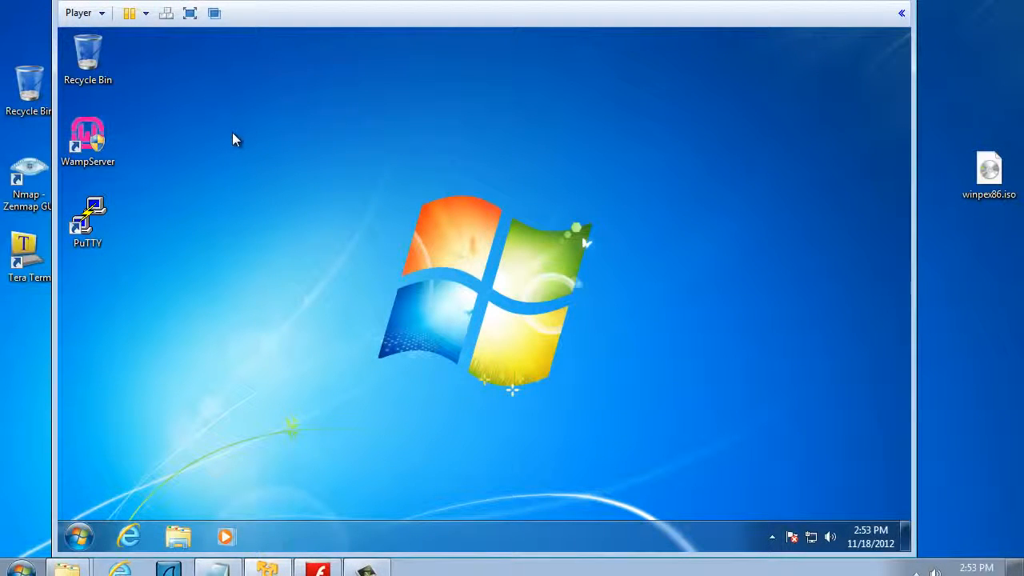
Connect the Toshiba Ext HDD removable device to the virtual machine, disconnecting it from the host.
{"action": "left_click", "coordinate": [96, 16]}
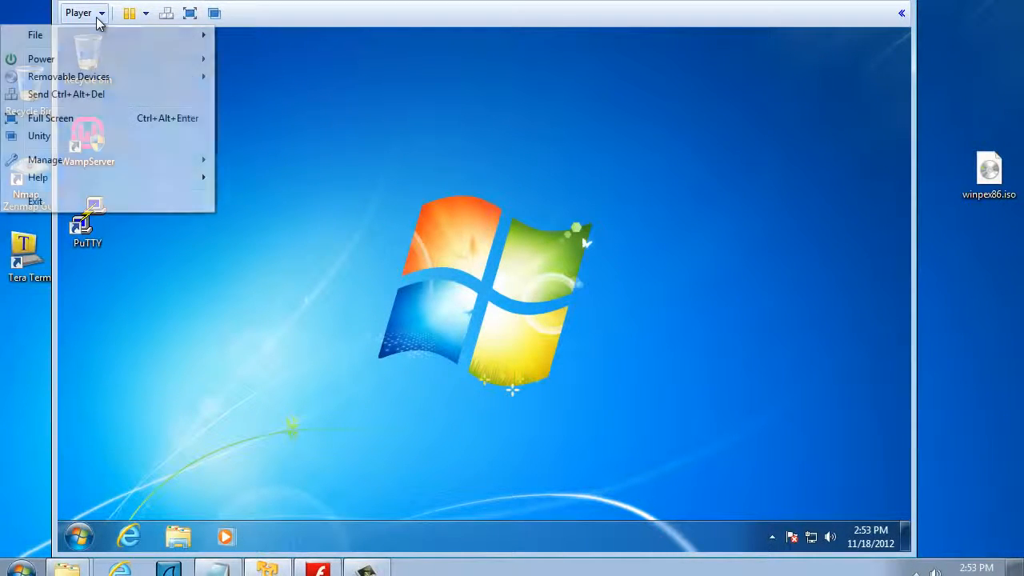
{"action": "mouse_move", "coordinate": [97, 82]}
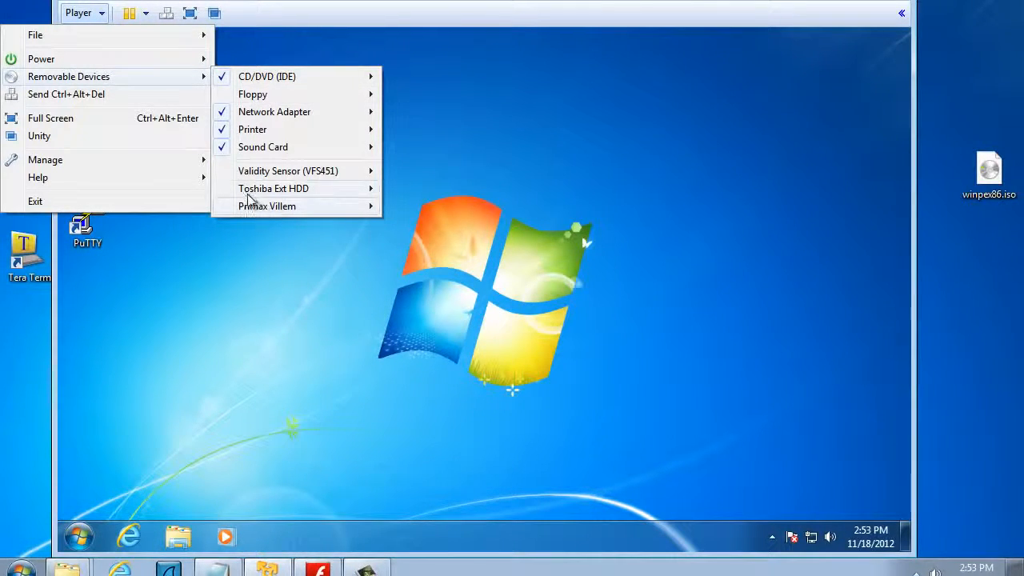
{"action": "mouse_move", "coordinate": [269, 194]}
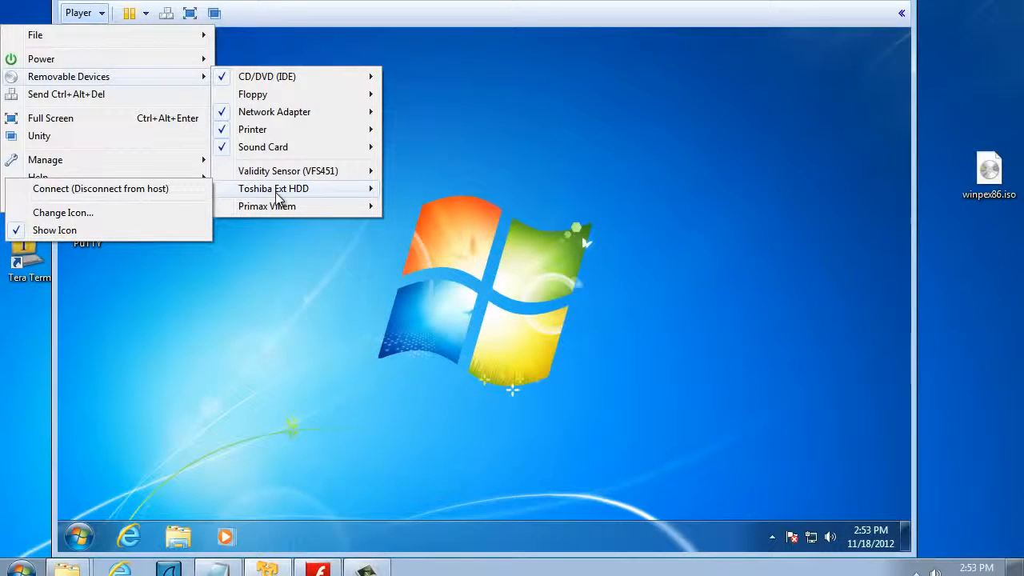
{"action": "left_click", "coordinate": [100, 189]}
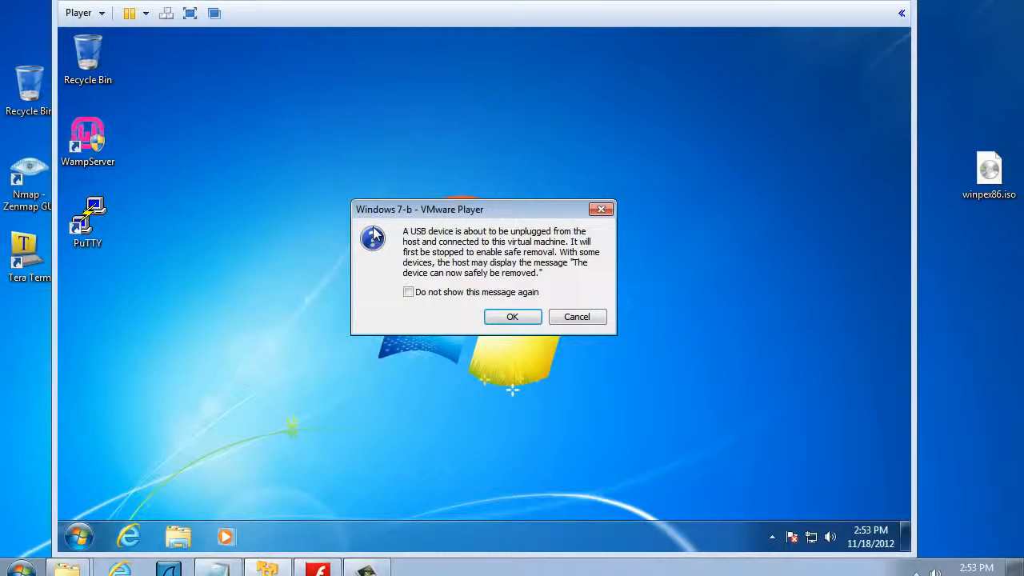
{"action": "left_click", "coordinate": [512, 317]}
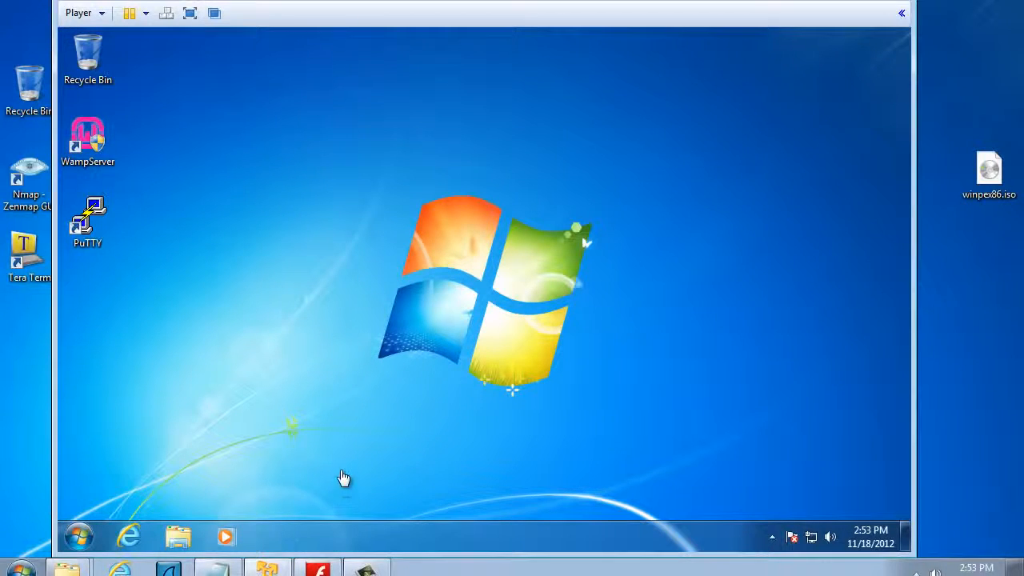
View the external drive's files, check the drives listed under Computer, and close the window.
{"action": "left_click", "coordinate": [319, 534]}
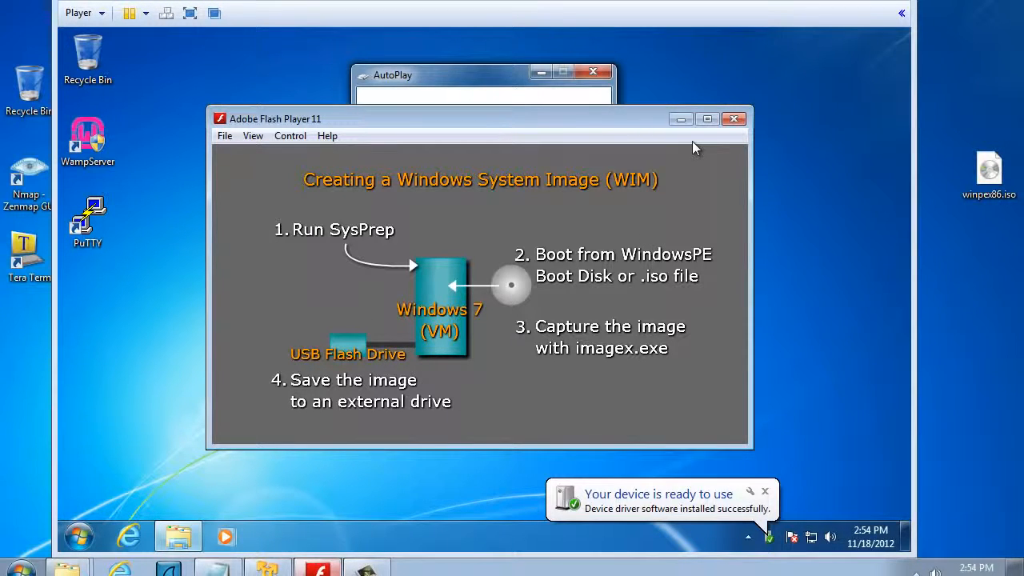
{"action": "left_click", "coordinate": [679, 120]}
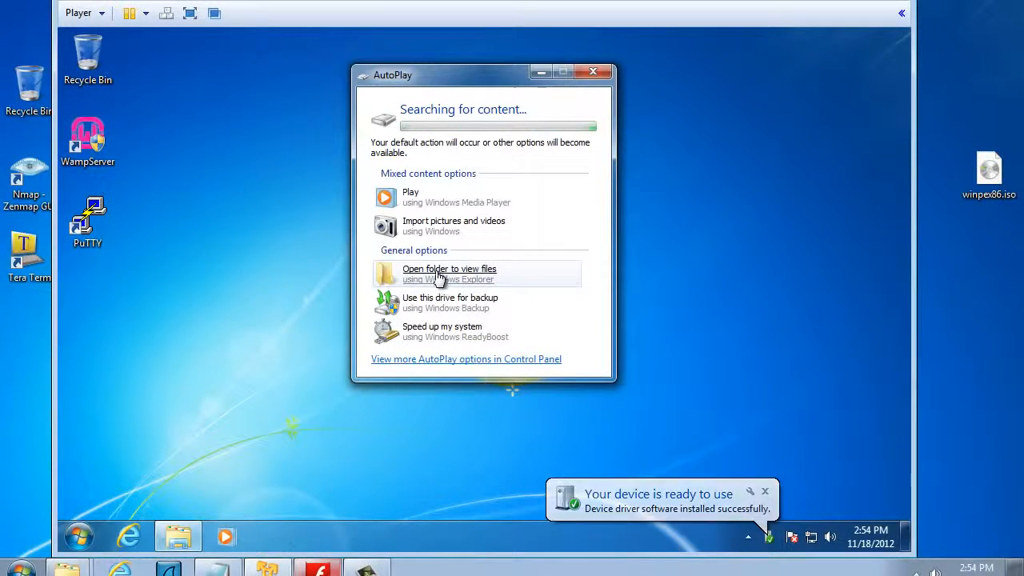
{"action": "left_click", "coordinate": [406, 278]}
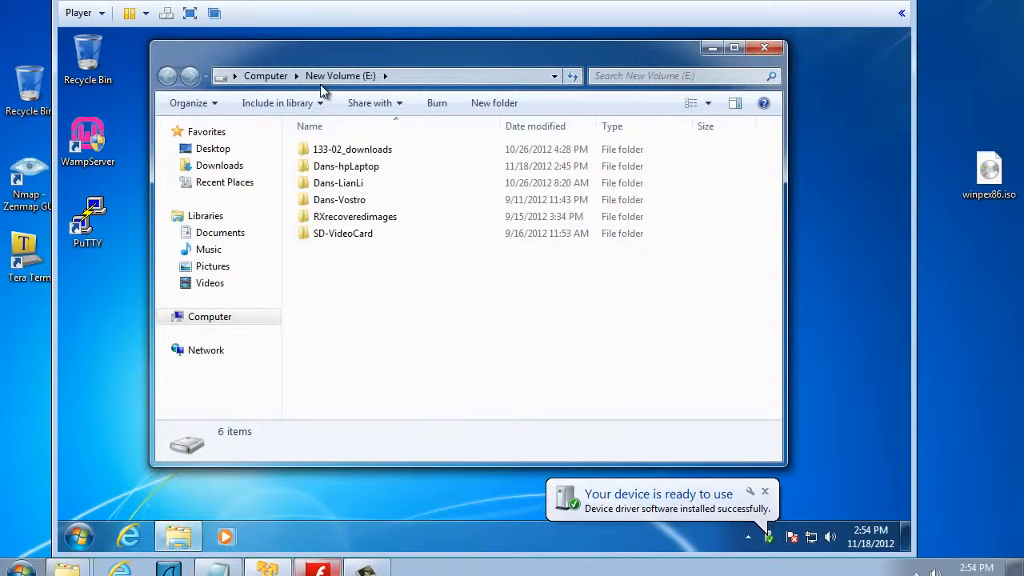
{"action": "left_click", "coordinate": [264, 75]}
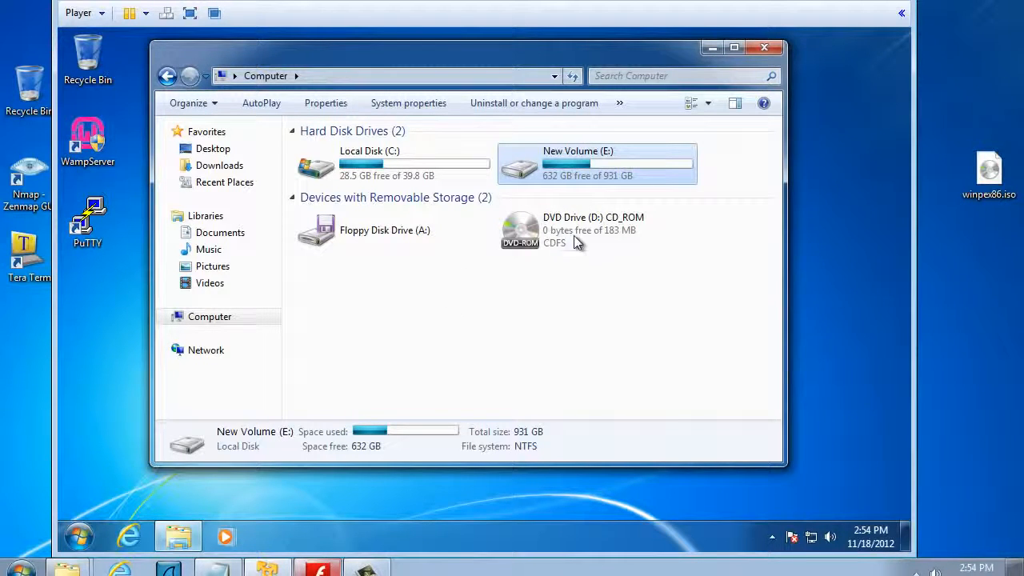
{"action": "left_click", "coordinate": [765, 49]}
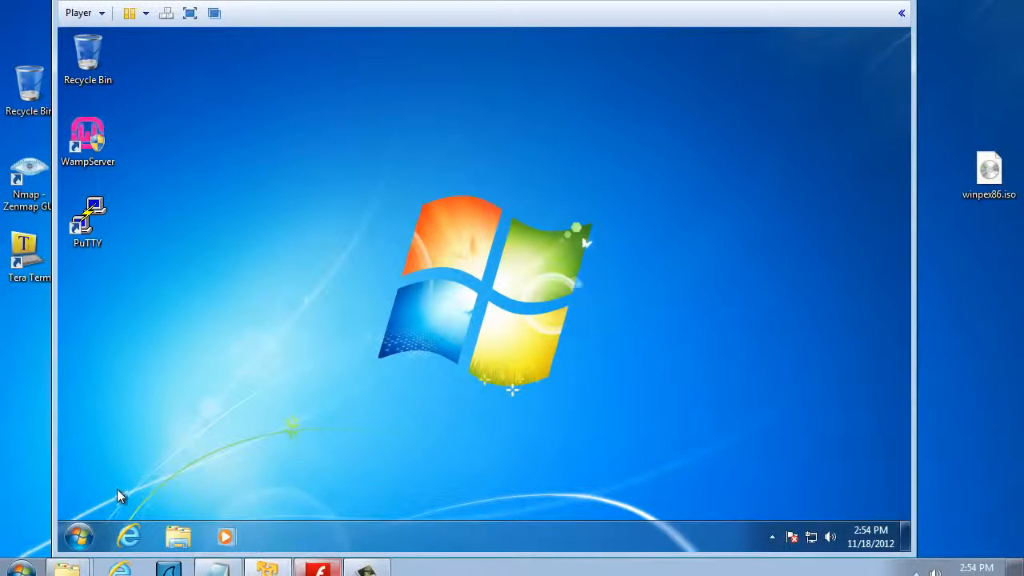
Run Command Prompt as administrator in the Windows 7 virtual machine and allow it to make changes.
{"action": "left_click", "coordinate": [79, 536]}
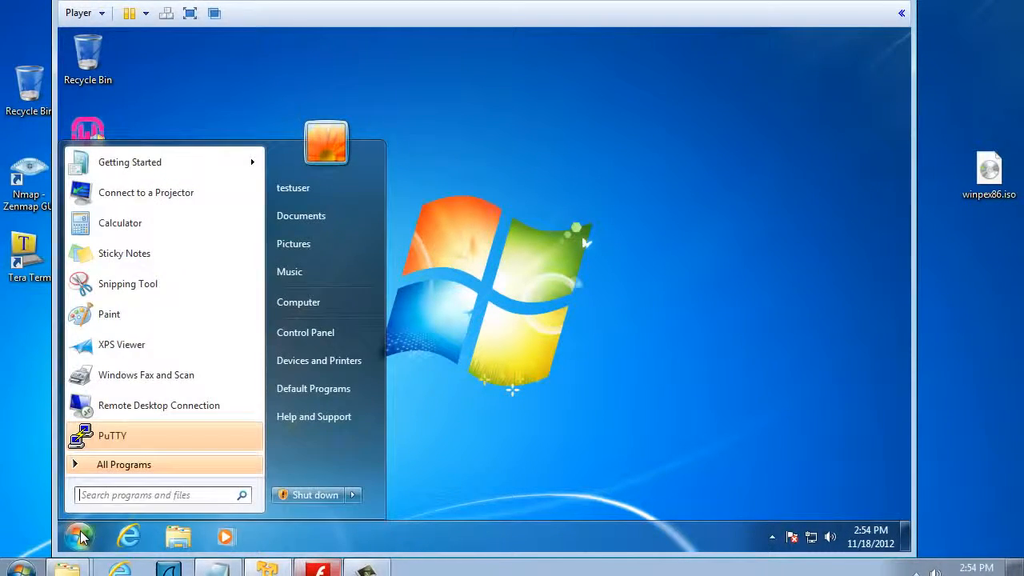
{"action": "left_click", "coordinate": [119, 470]}
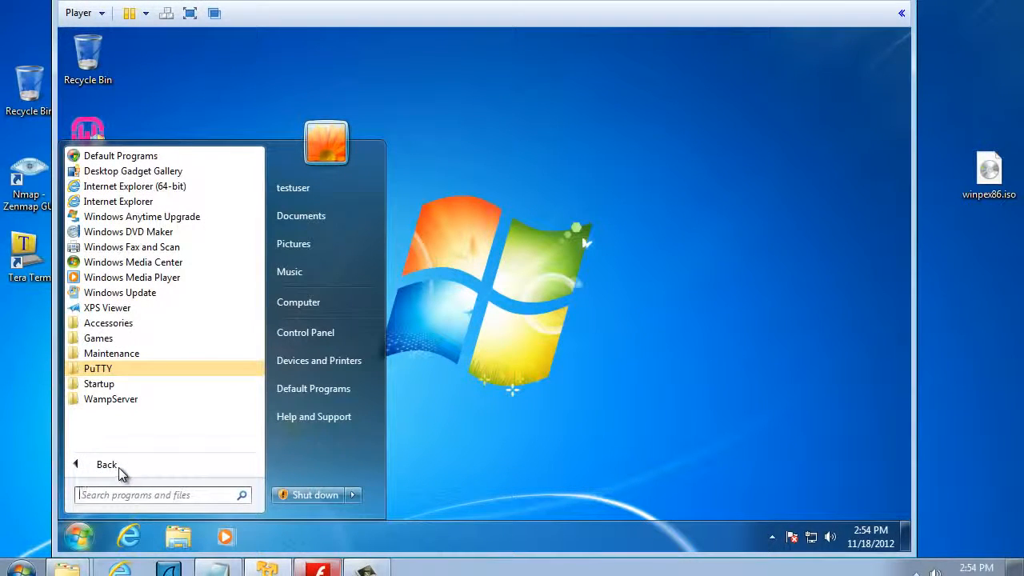
{"action": "left_click", "coordinate": [115, 324]}
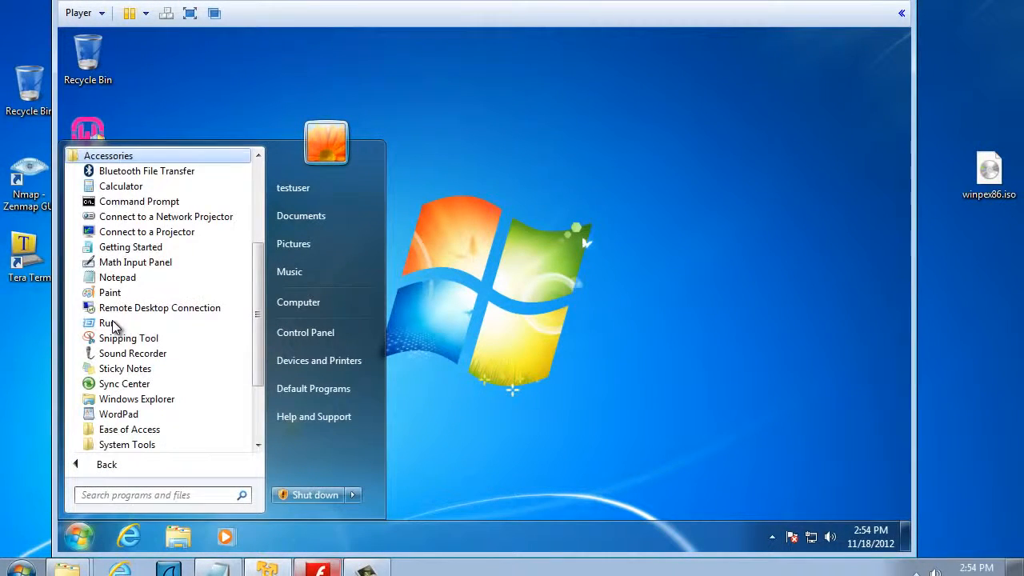
{"action": "right_click", "coordinate": [120, 210]}
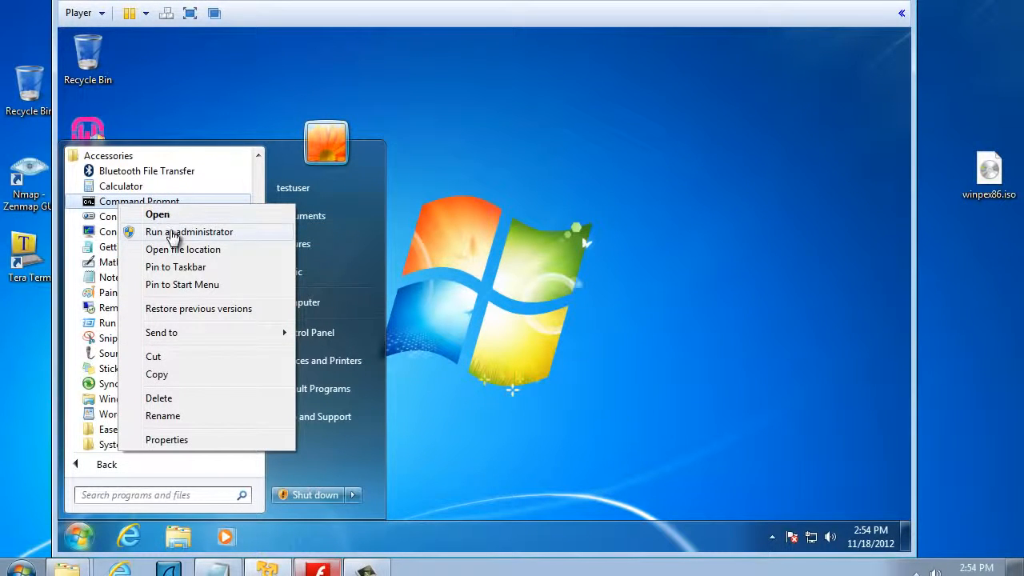
{"action": "left_click", "coordinate": [178, 238]}
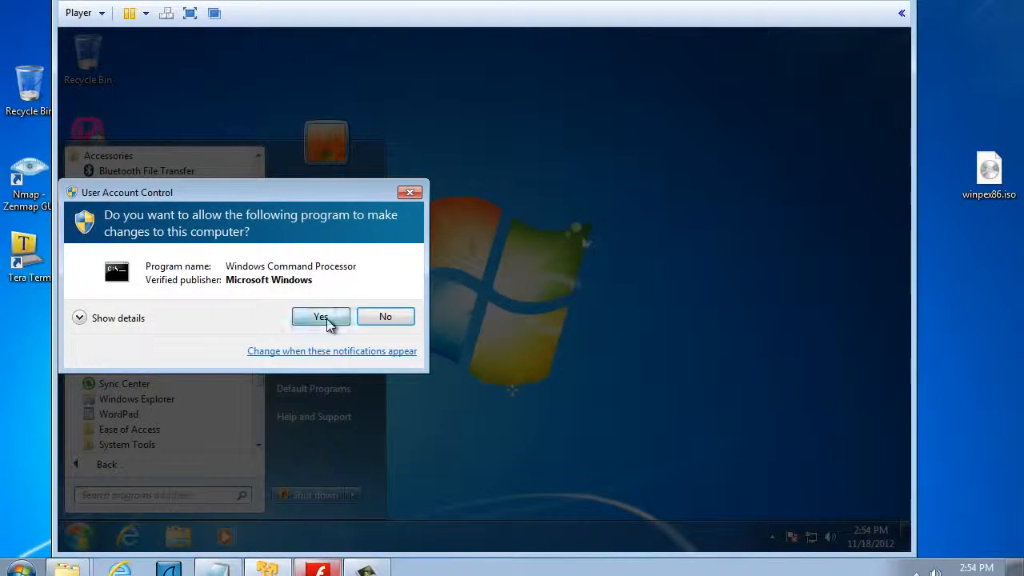
{"action": "left_click", "coordinate": [327, 317]}
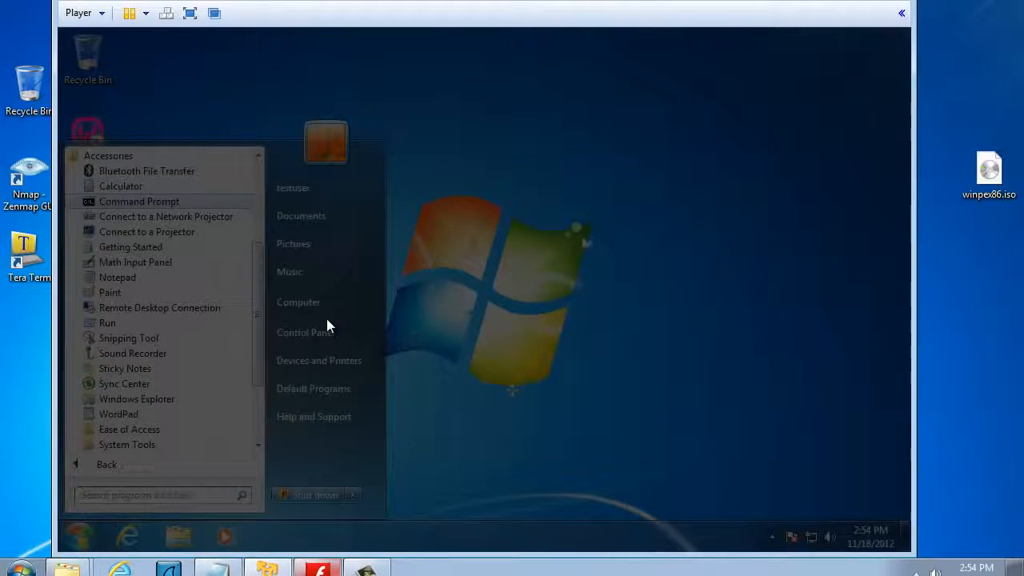
Set the Command Prompt window's raster font size to 12 x 16 and reposition the window so it fits on the virtual desktop.
{"action": "left_click_drag", "start_coordinate": [364, 77], "coordinate": [425, 101]}
{"action": "right_click", "coordinate": [188, 106]}
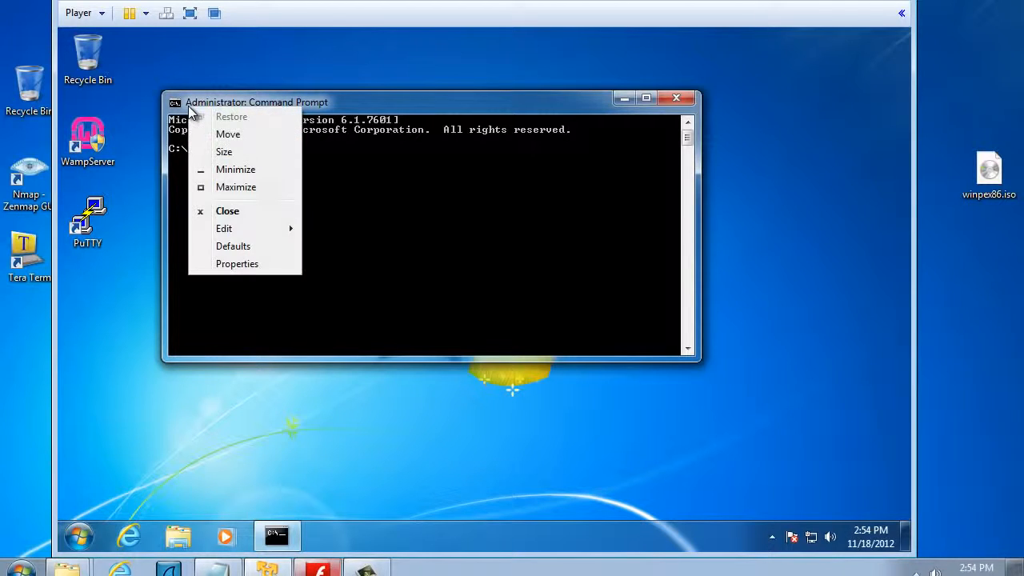
{"action": "left_click", "coordinate": [240, 265]}
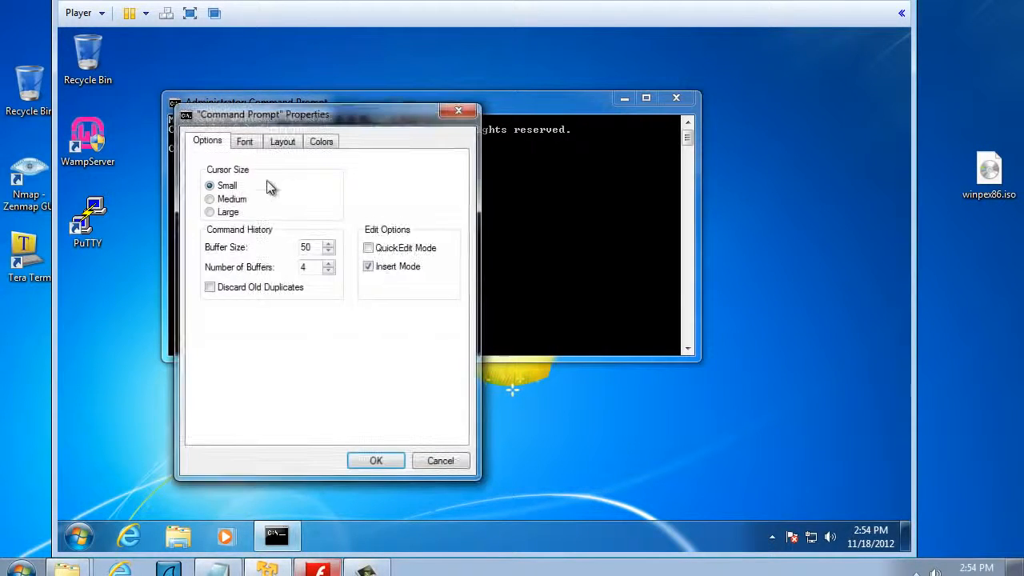
{"action": "left_click", "coordinate": [245, 141]}
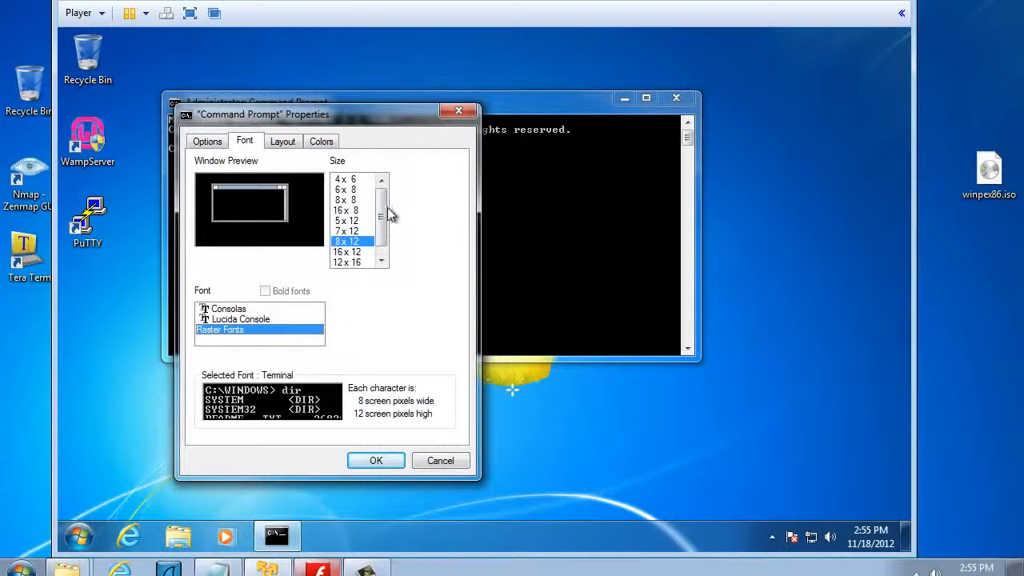
{"action": "scroll", "coordinate": [384, 224], "scroll_direction": "down", "scroll_amount": 1}
{"action": "left_click", "coordinate": [346, 252]}
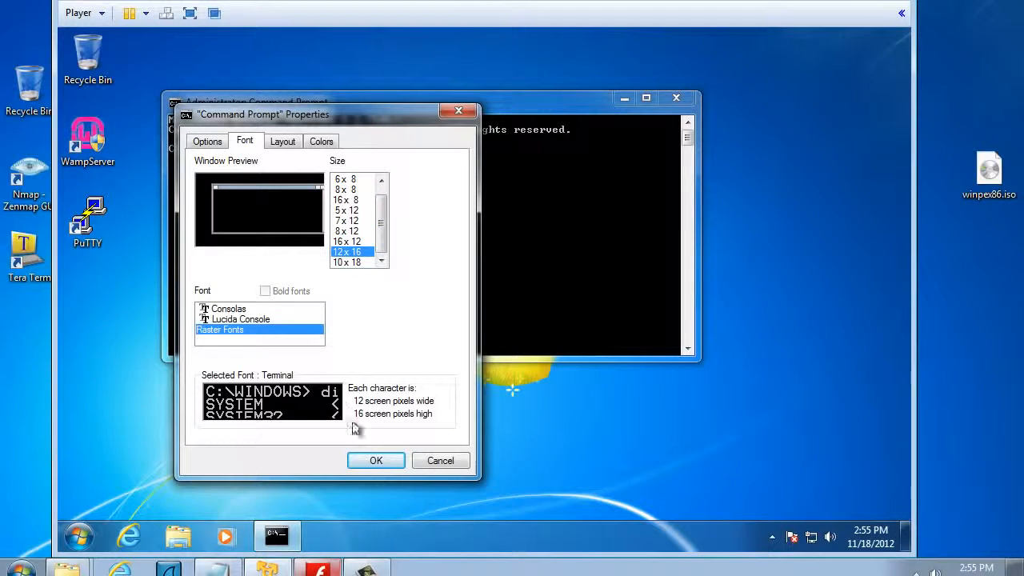
{"action": "left_click", "coordinate": [375, 461]}
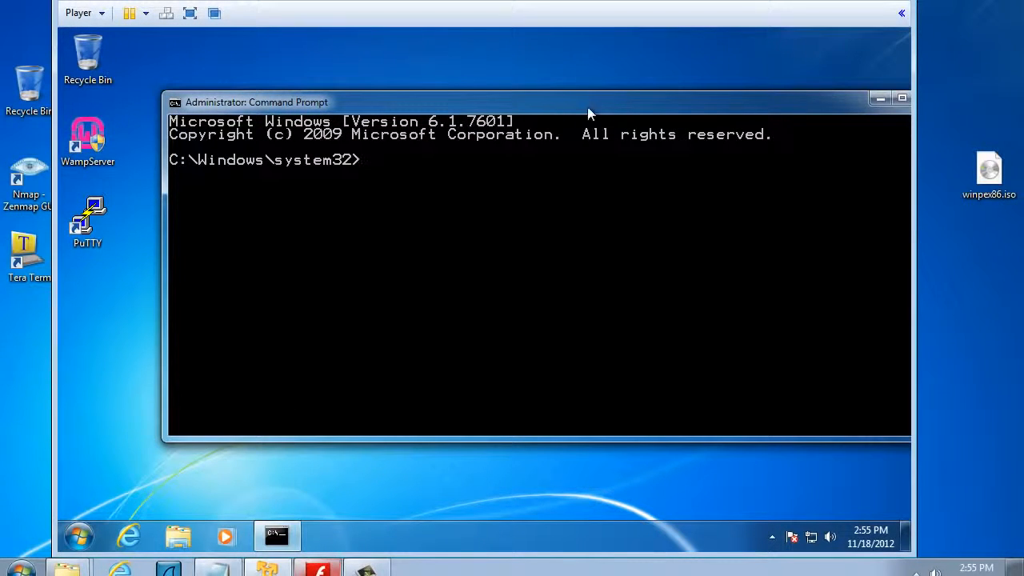
{"action": "left_click_drag", "start_coordinate": [588, 110], "coordinate": [511, 110]}
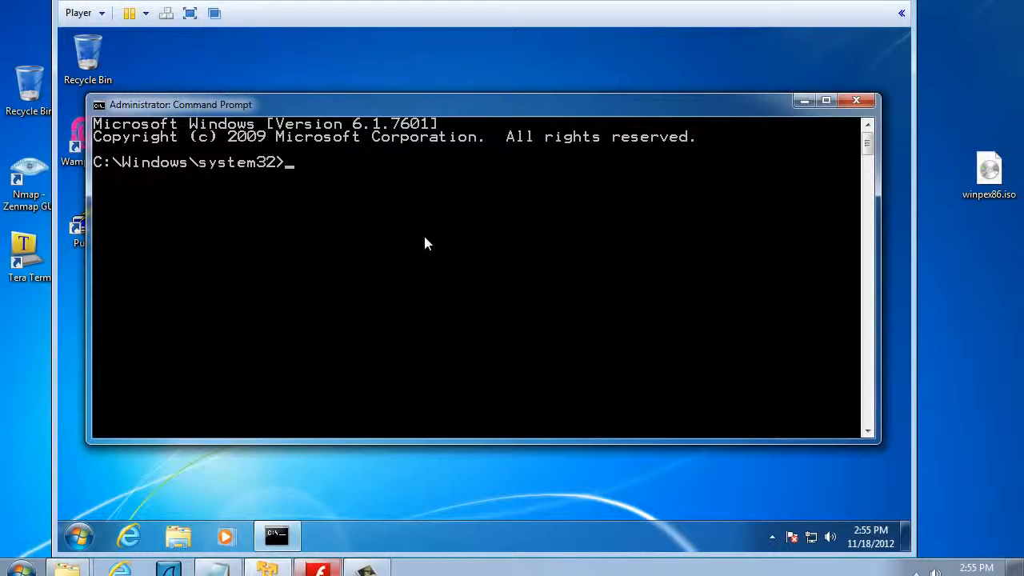
Change to the sysprep directory under System32 and list its contents.
{"action": "type", "text": "cd sysprep"}
{"action": "key", "text": "Return"}
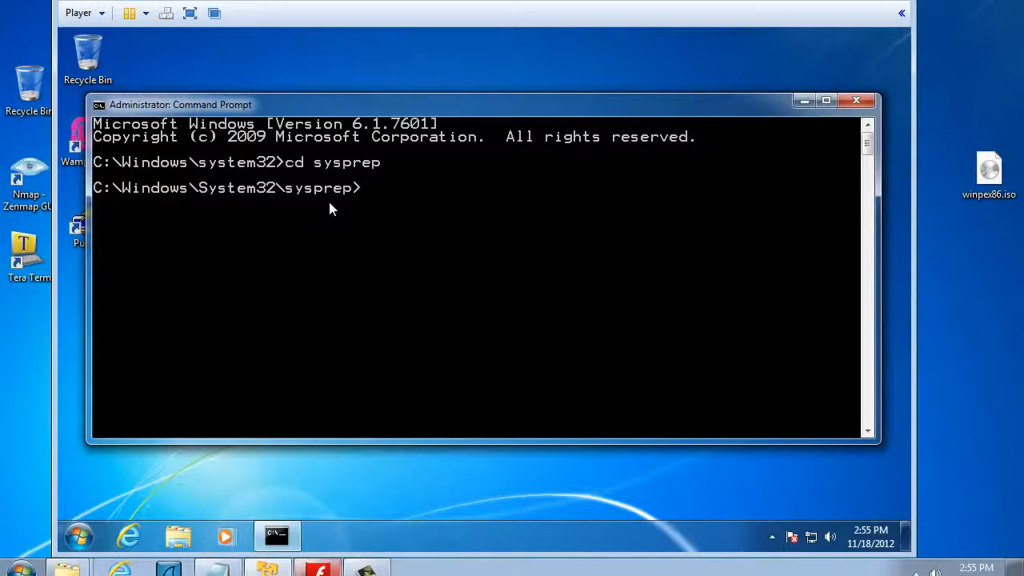
{"action": "type", "text": "dir"}
{"action": "key", "text": "Return"}
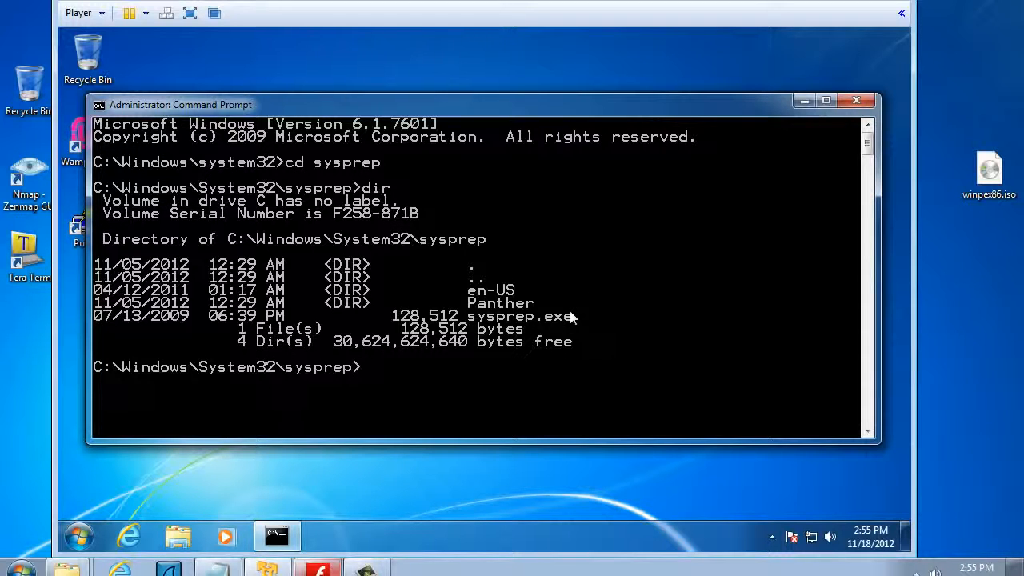
Launch sysprep from the command line and bring the System Preparation Tool window to the front.
{"action": "type", "text": "sysprep"}
{"action": "key", "text": "Return"}
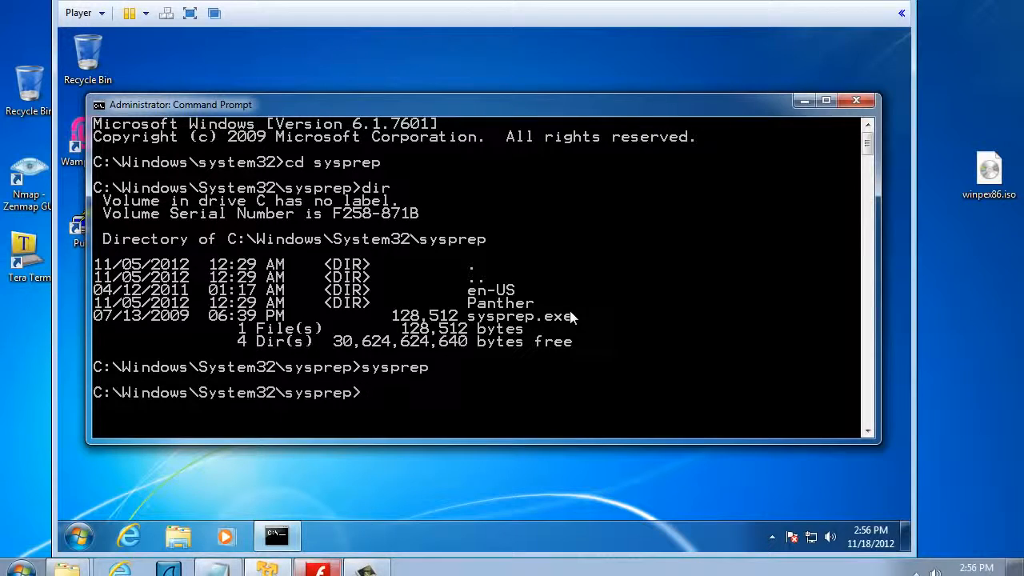
{"action": "left_click_drag", "start_coordinate": [549, 105], "coordinate": [551, 87]}
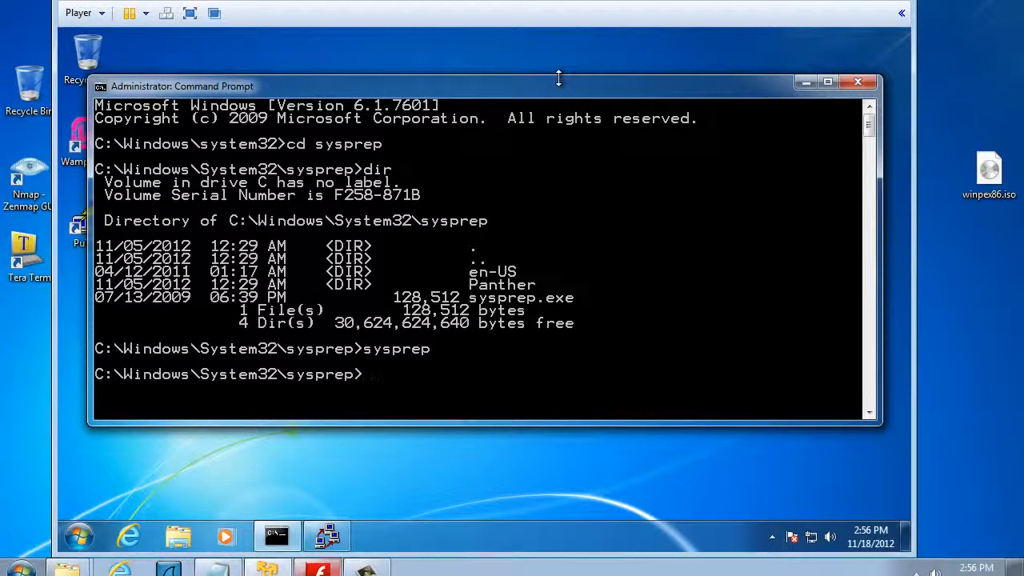
{"action": "left_click", "coordinate": [330, 538]}
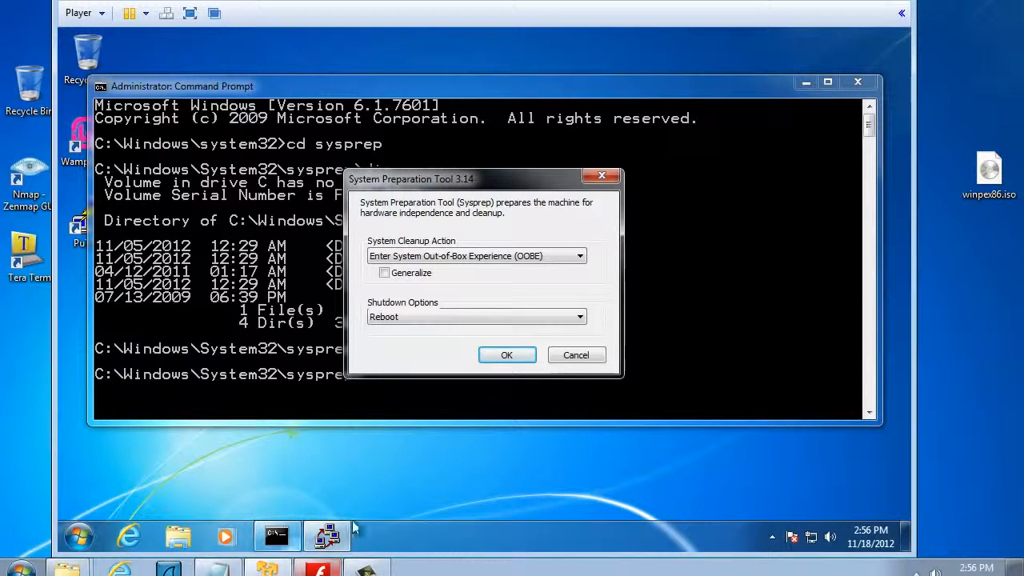
{"action": "left_click_drag", "start_coordinate": [524, 173], "coordinate": [489, 145]}
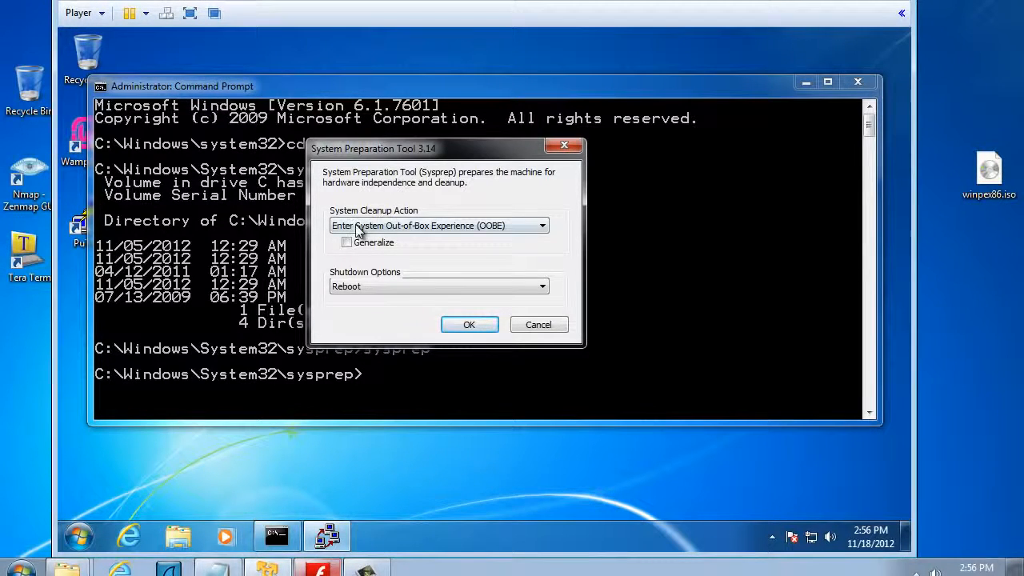
Run Sysprep with the Enter System Out-of-Box Experience (OOBE) cleanup action, Generalize enabled and the Shutdown option, minimizing the Command Prompt.
{"action": "left_click", "coordinate": [468, 229]}
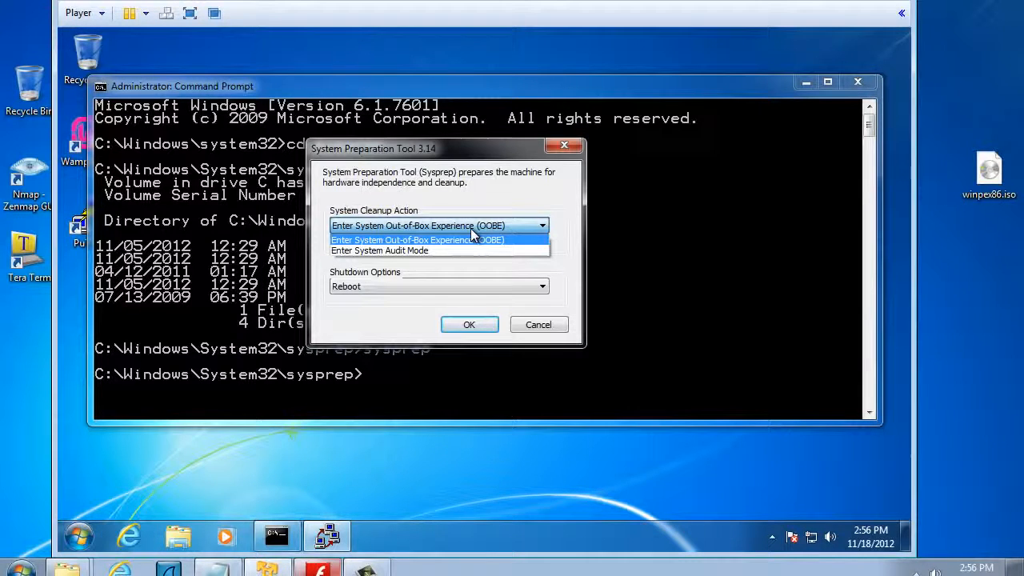
{"action": "left_click", "coordinate": [471, 228]}
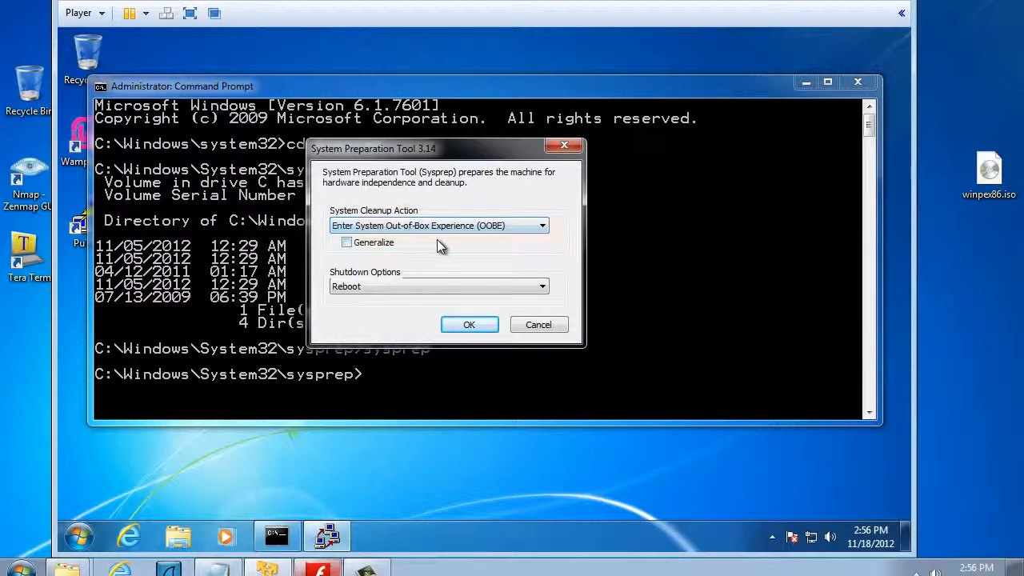
{"action": "left_click", "coordinate": [806, 81]}
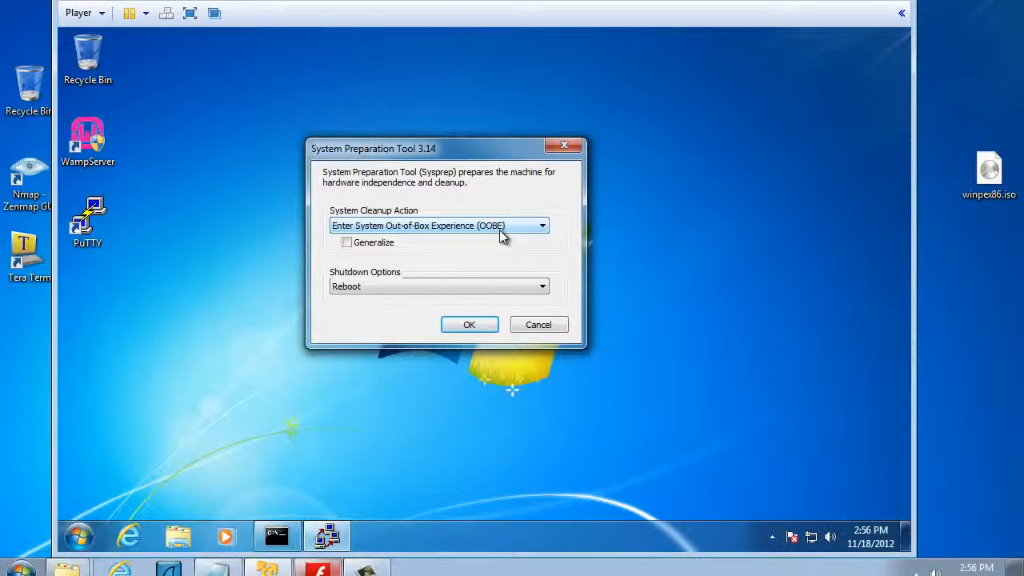
{"action": "left_click", "coordinate": [347, 243]}
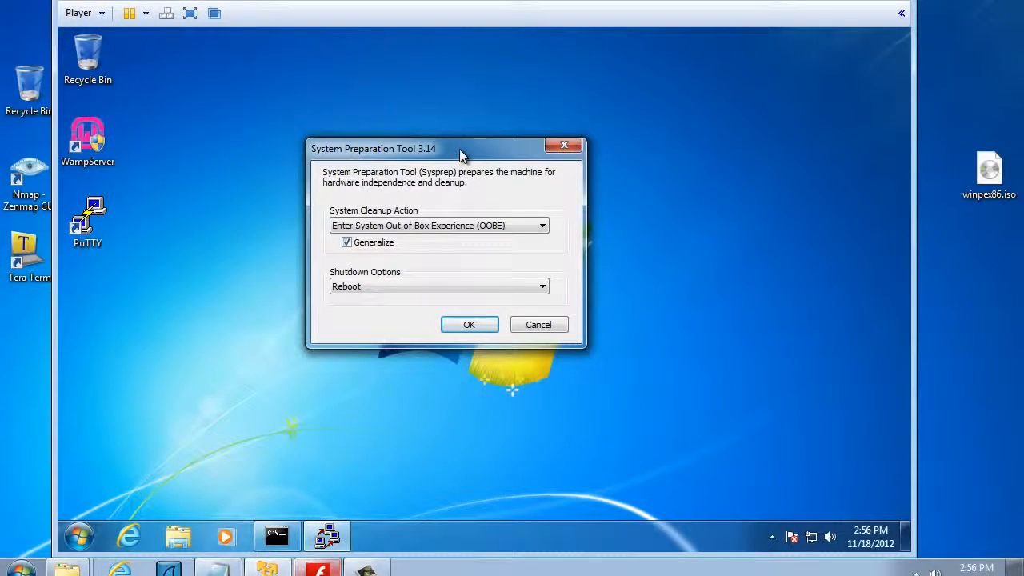
{"action": "mouse_move", "coordinate": [459, 149]}
{"action": "left_mouse_down"}
{"action": "mouse_move", "coordinate": [466, 142]}
{"action": "mouse_move", "coordinate": [456, 171]}
{"action": "mouse_move", "coordinate": [475, 151]}
{"action": "mouse_move", "coordinate": [472, 136]}
{"action": "left_mouse_up"}
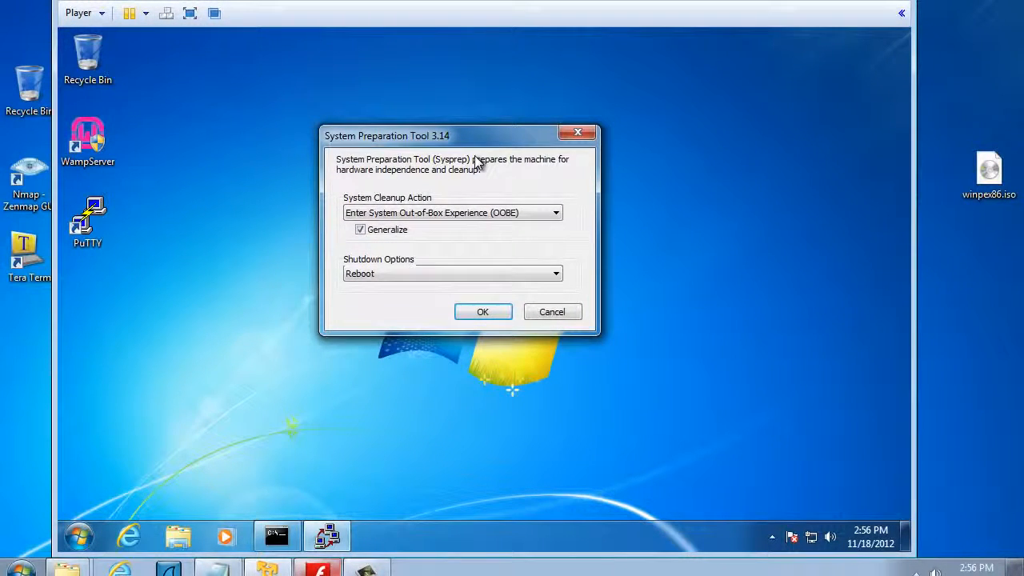
{"action": "left_click", "coordinate": [405, 275]}
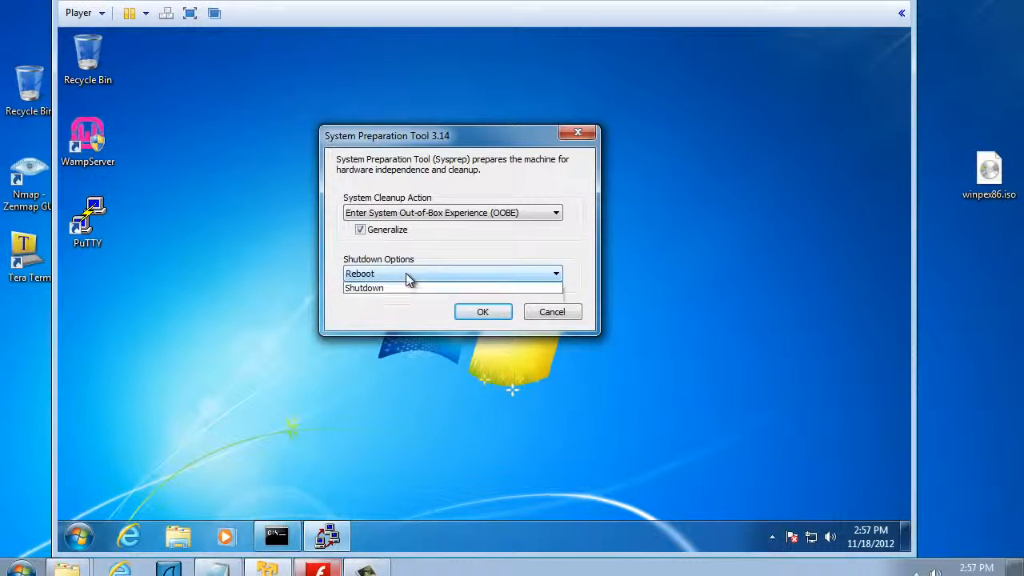
{"action": "left_click", "coordinate": [393, 308]}
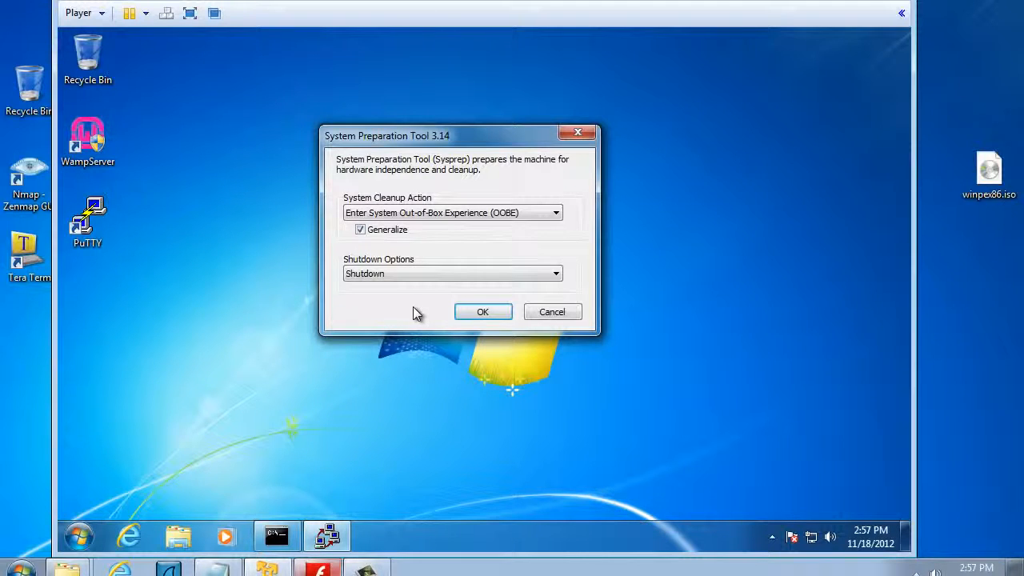
{"action": "left_click", "coordinate": [484, 314]}
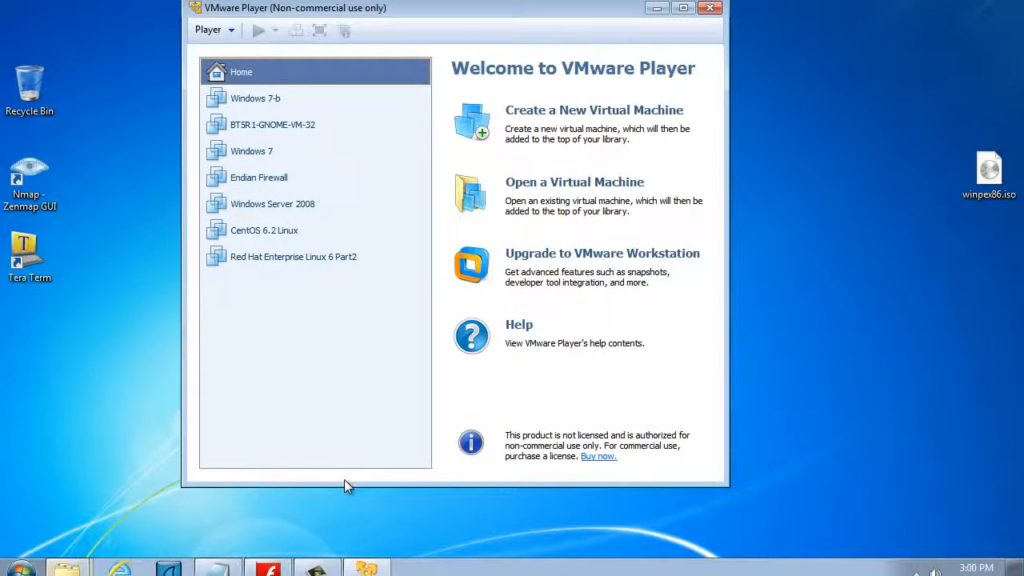
Start the Windows 7-b virtual machine, accept connecting the USB device to it and direct input to the machine.
{"action": "left_click", "coordinate": [248, 99]}
{"action": "left_click_drag", "start_coordinate": [434, 15], "coordinate": [432, 7]}
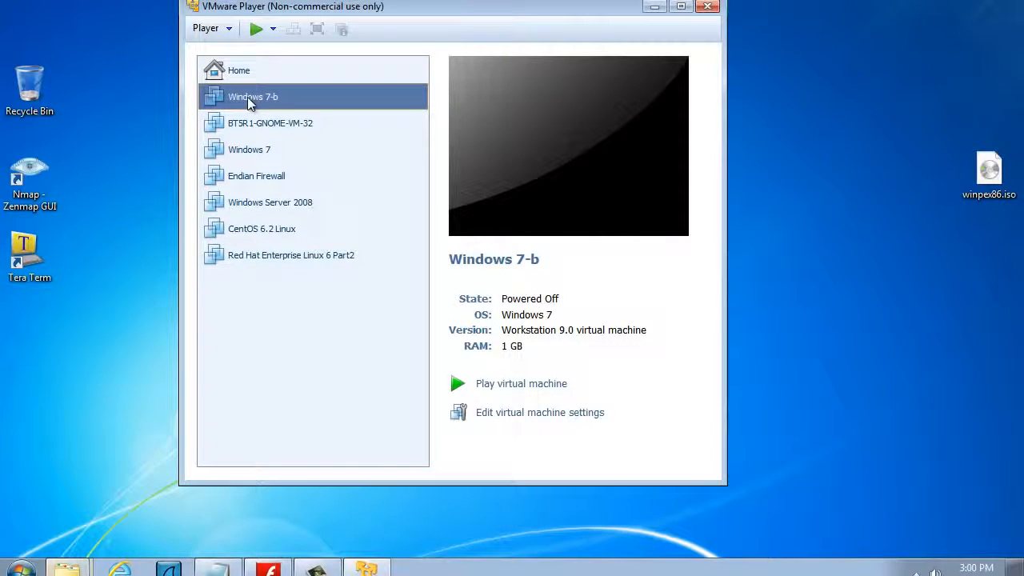
{"action": "left_click", "coordinate": [512, 385]}
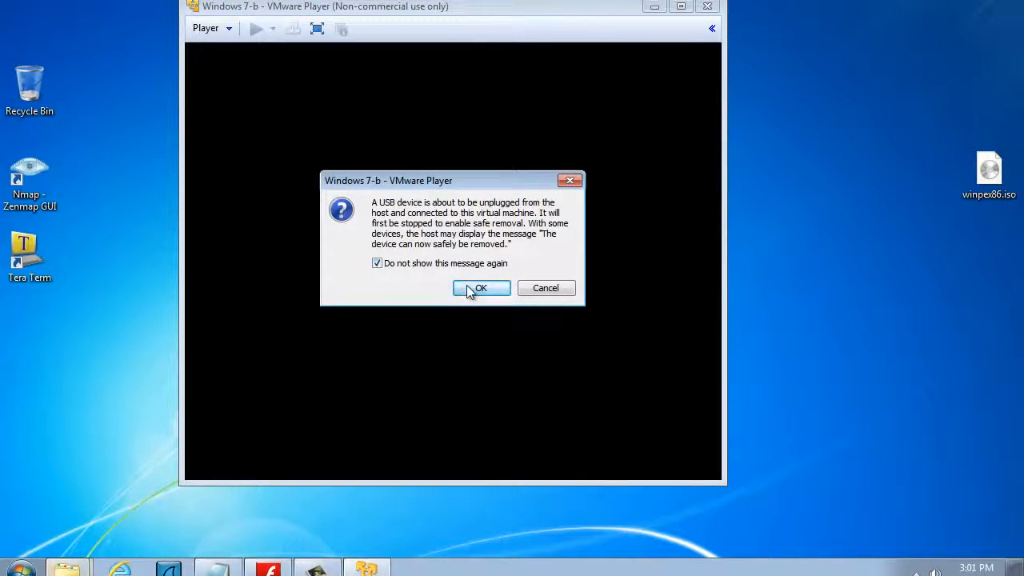
{"action": "left_click", "coordinate": [468, 287]}
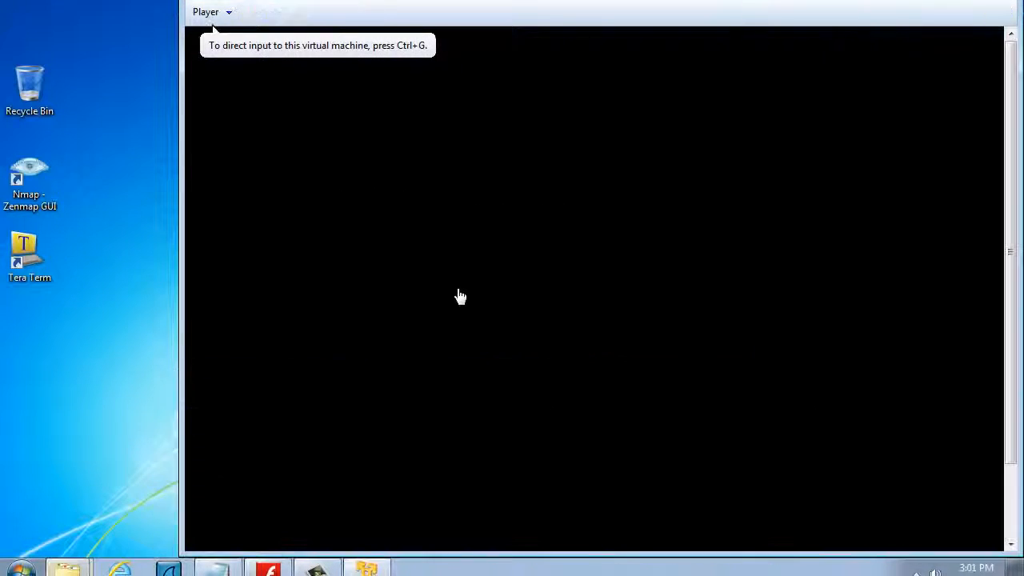
{"action": "left_click", "coordinate": [460, 297]}
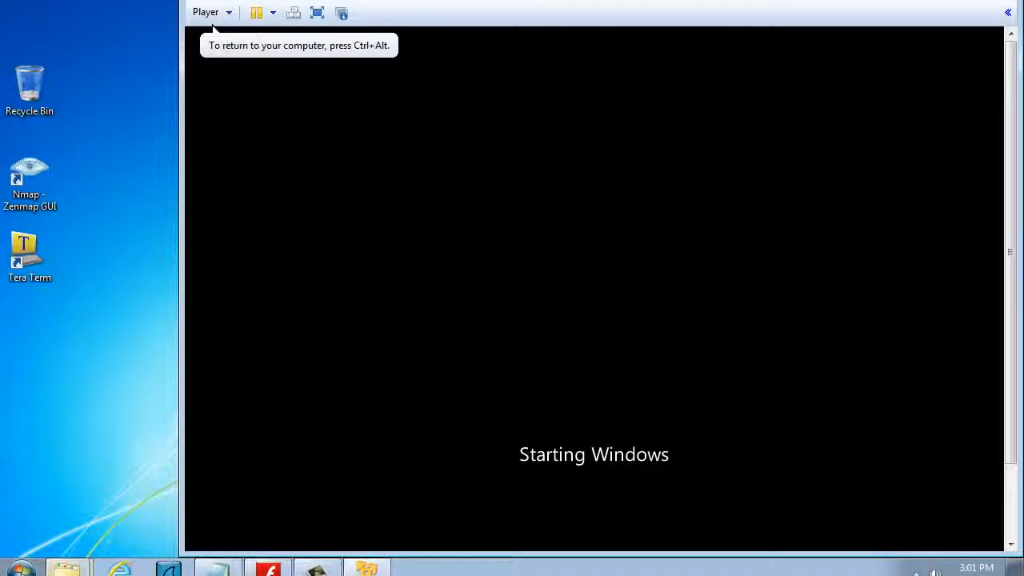
Reset the virtual machine during Windows startup, direct input to it and choose Windows 7 in the Windows Boot Manager.
{"action": "left_click", "coordinate": [178, 14]}
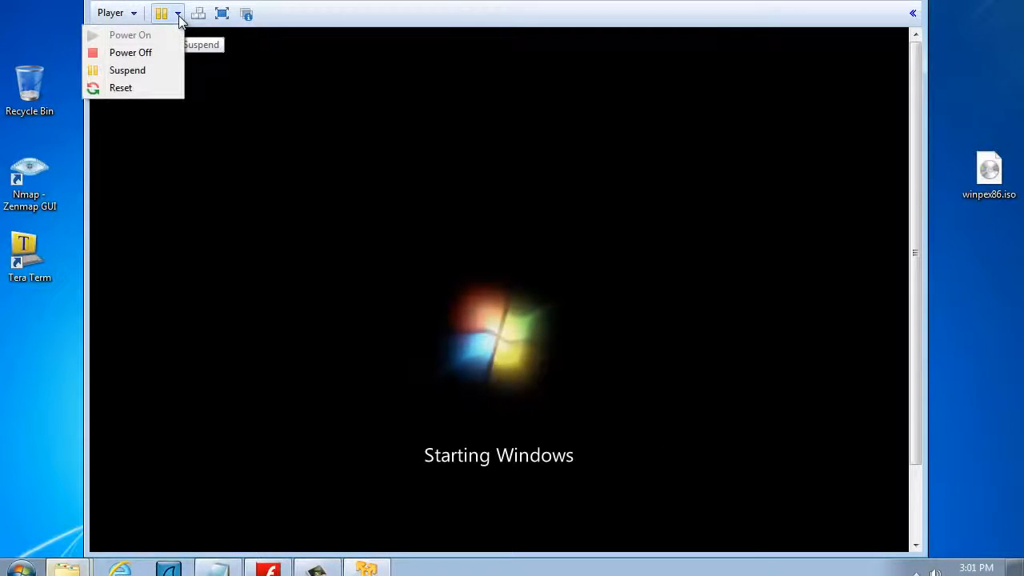
{"action": "left_click", "coordinate": [119, 87]}
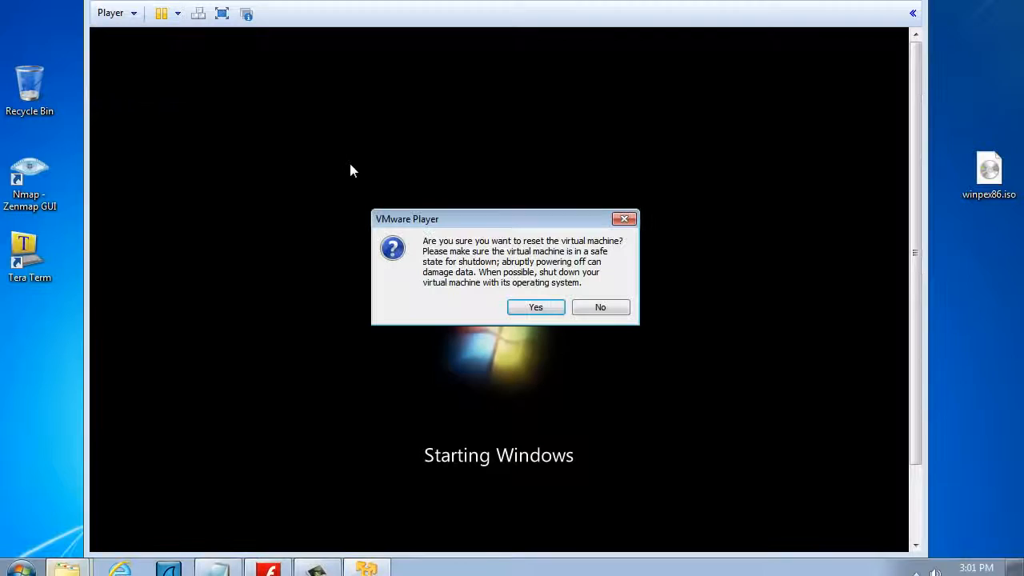
{"action": "left_click", "coordinate": [543, 308]}
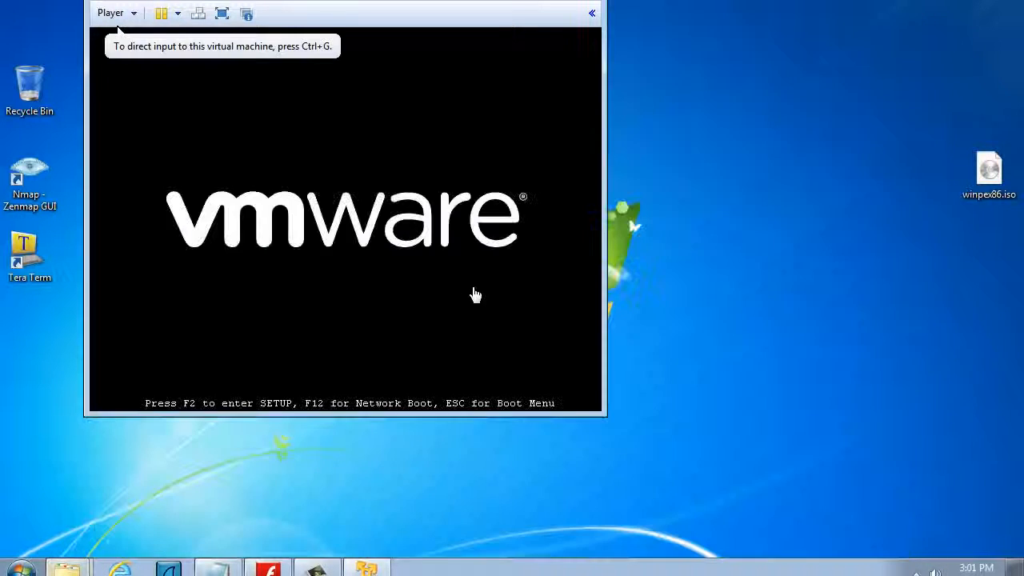
{"action": "left_click", "coordinate": [475, 293]}
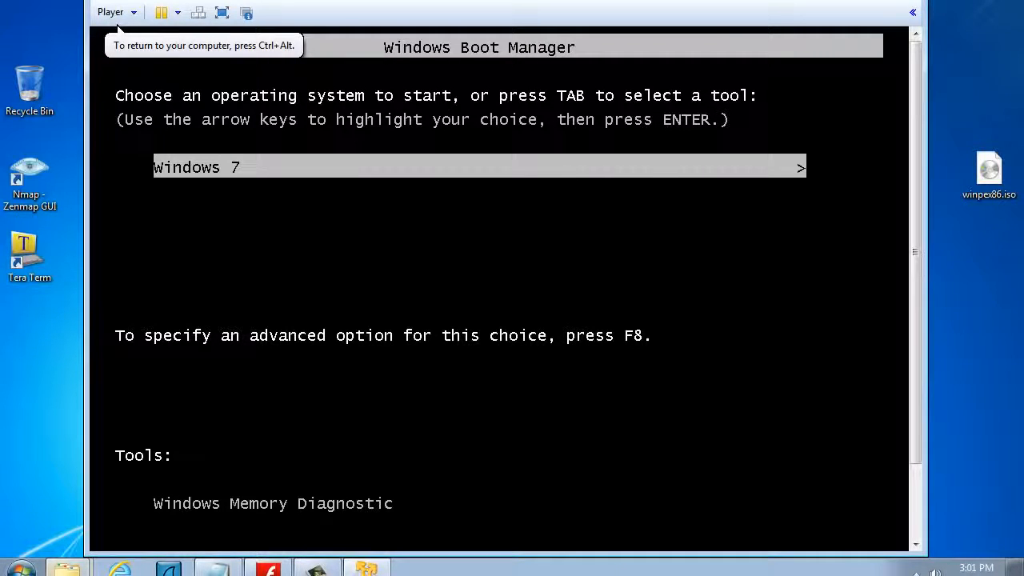
{"action": "key", "text": "Return"}
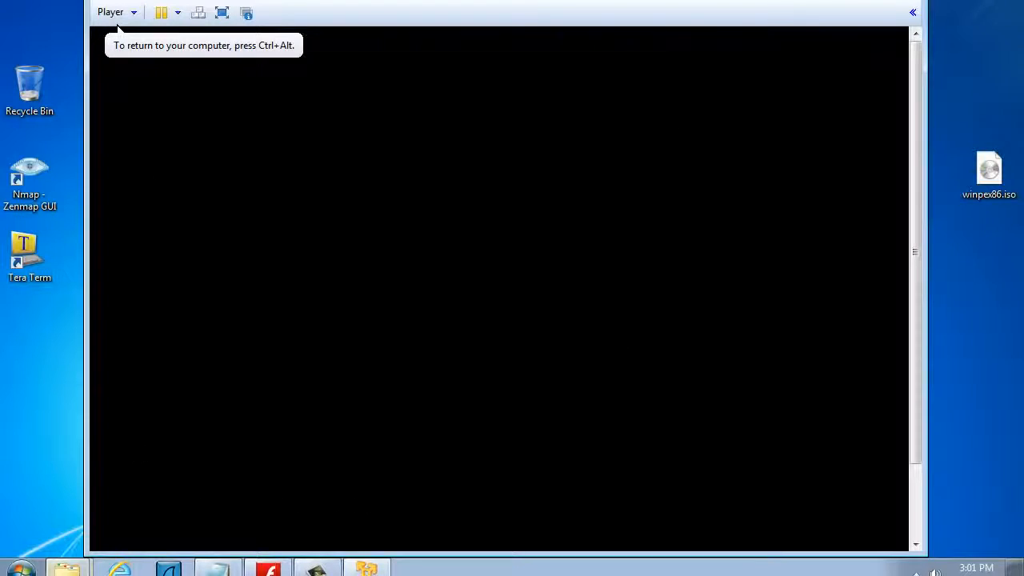
{"action": "key", "text": "F8"}
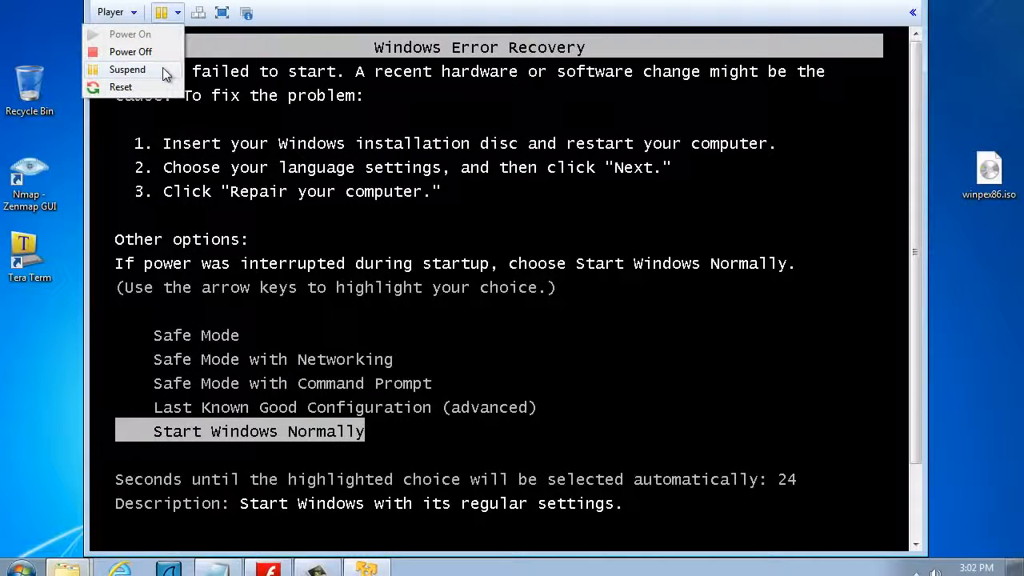
Reset the virtual machine from the Windows Error Recovery screen and decline formatting the disk in drive E:.
{"action": "left_click", "coordinate": [122, 87]}
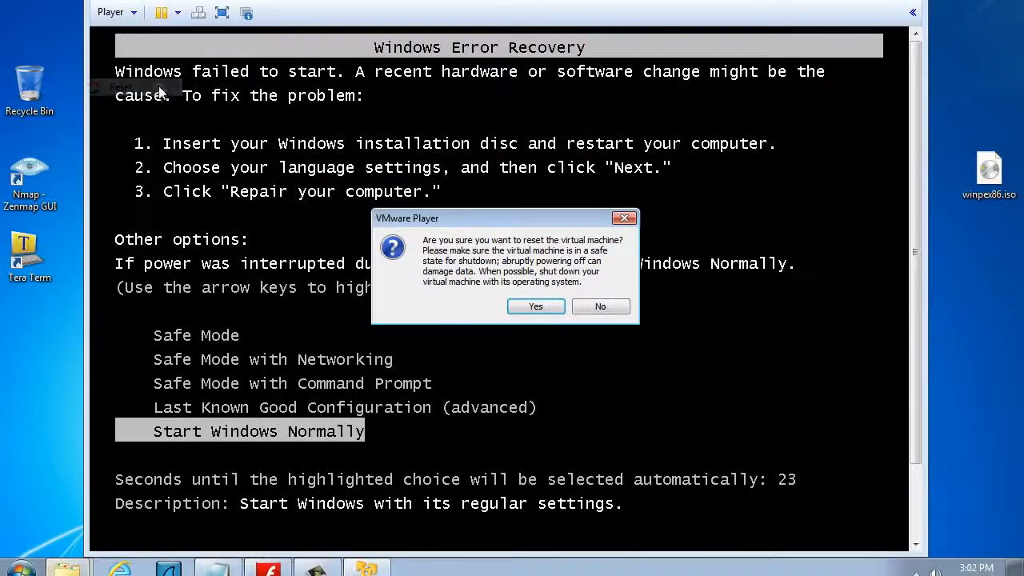
{"action": "left_click", "coordinate": [536, 308]}
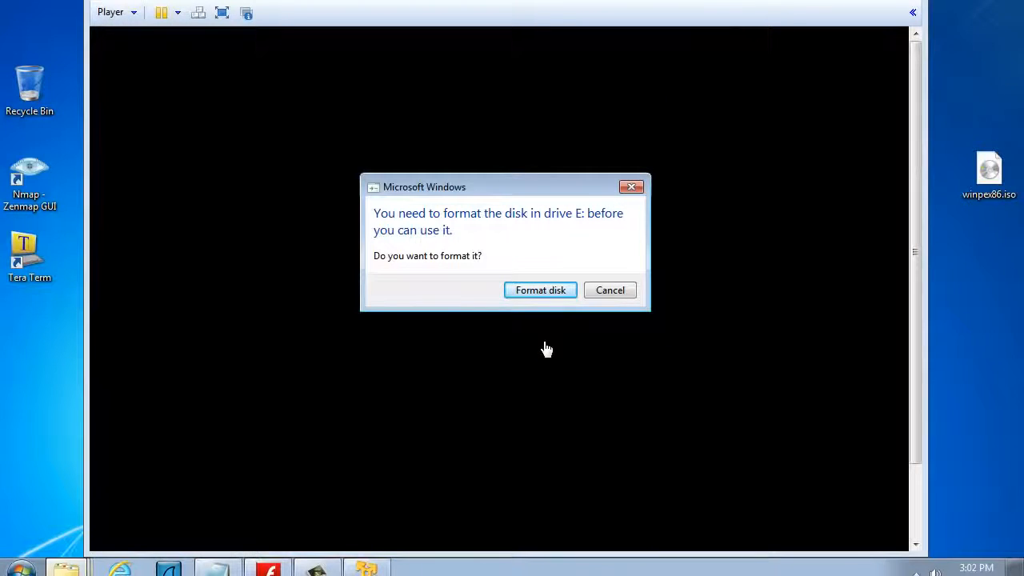
{"action": "left_click", "coordinate": [607, 290]}
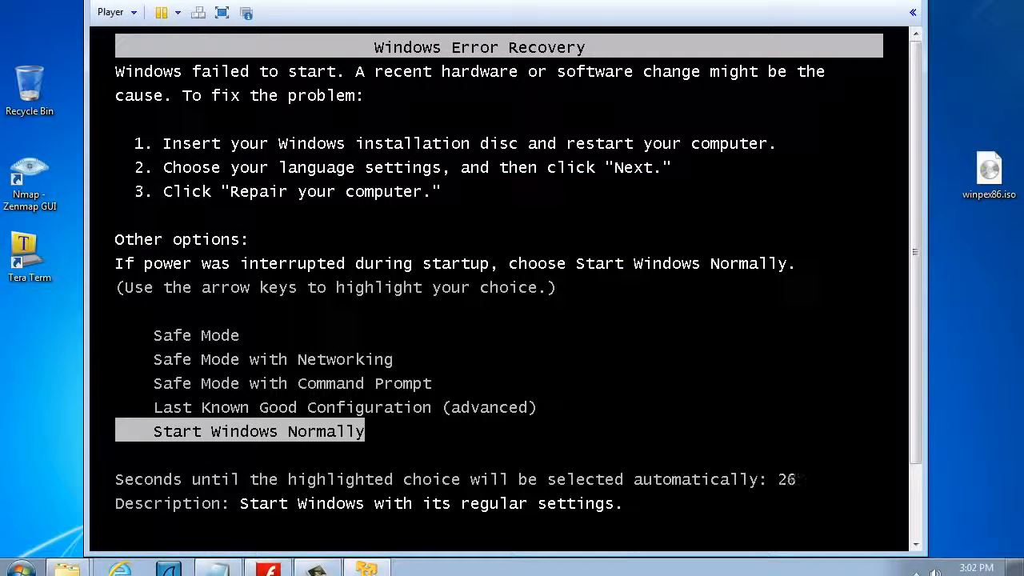
Reset the virtual machine once more to restart its boot sequence, confirming the reset.
{"action": "left_click", "coordinate": [178, 16]}
{"action": "left_click", "coordinate": [137, 86]}
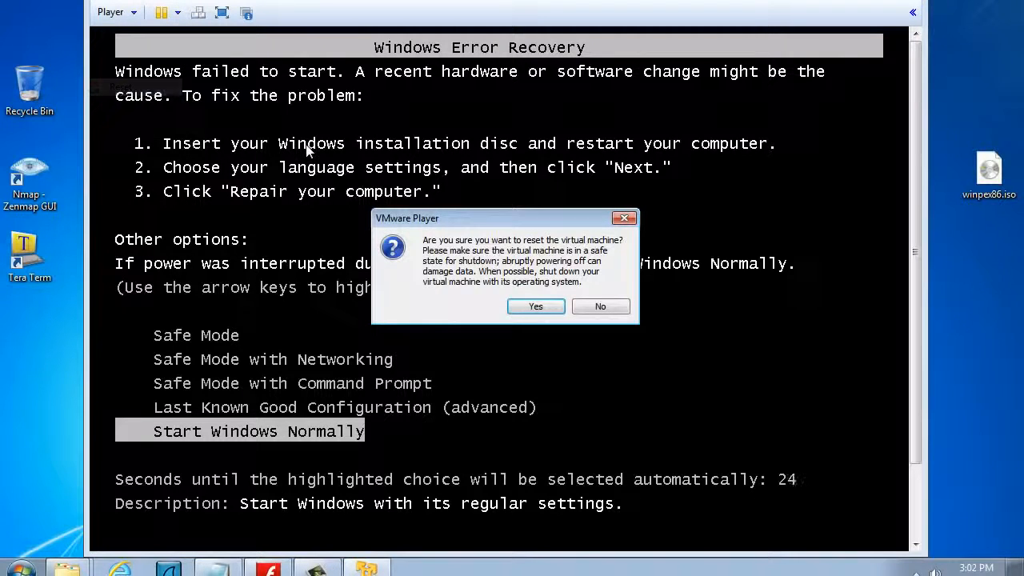
{"action": "left_click", "coordinate": [536, 306]}
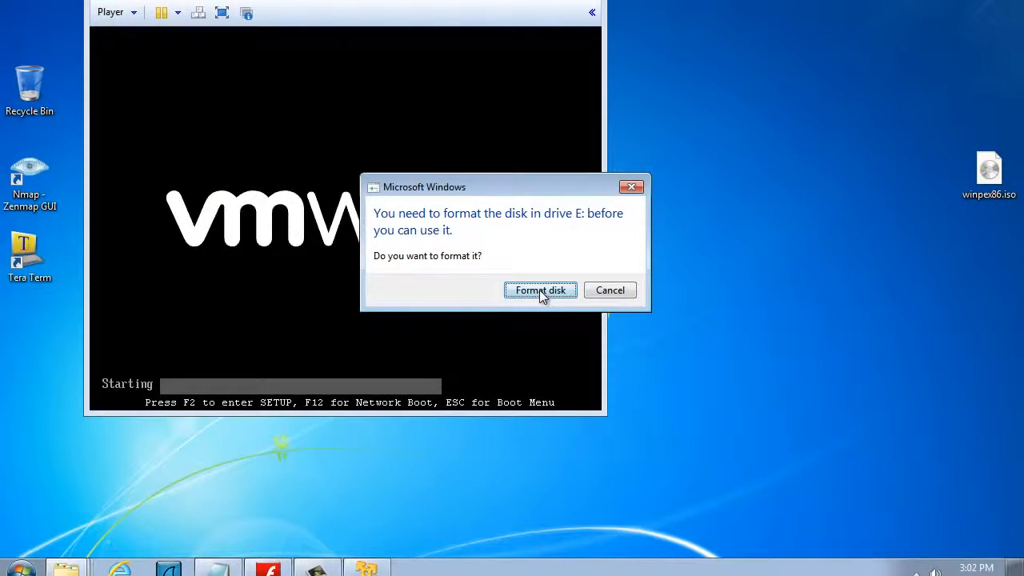
Reset the virtual machine from the Windows Boot Manager, confirm the reset and open its Boot Menu during startup.
{"action": "left_click", "coordinate": [468, 332]}
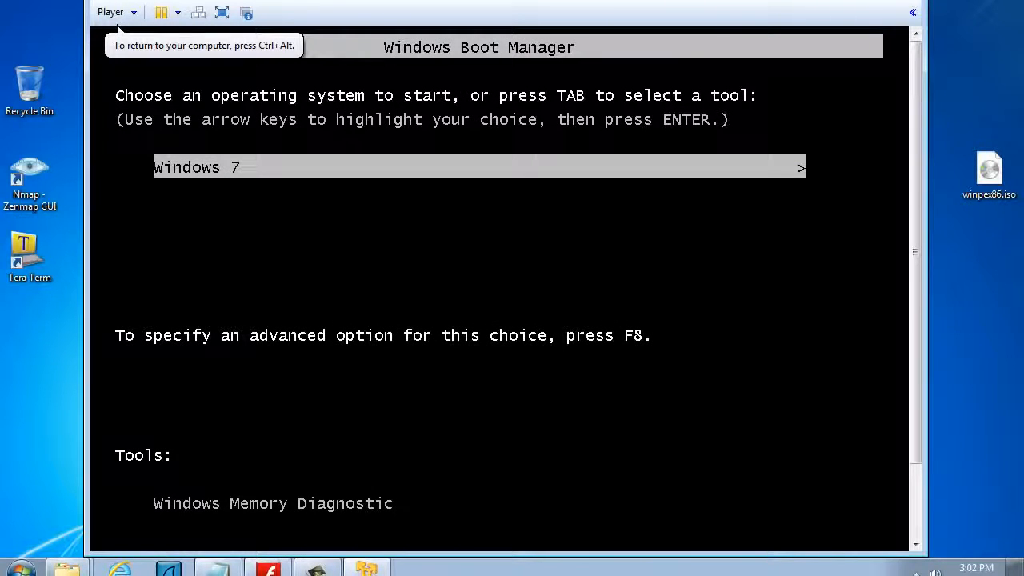
{"action": "key", "text": "ctrl+alt"}
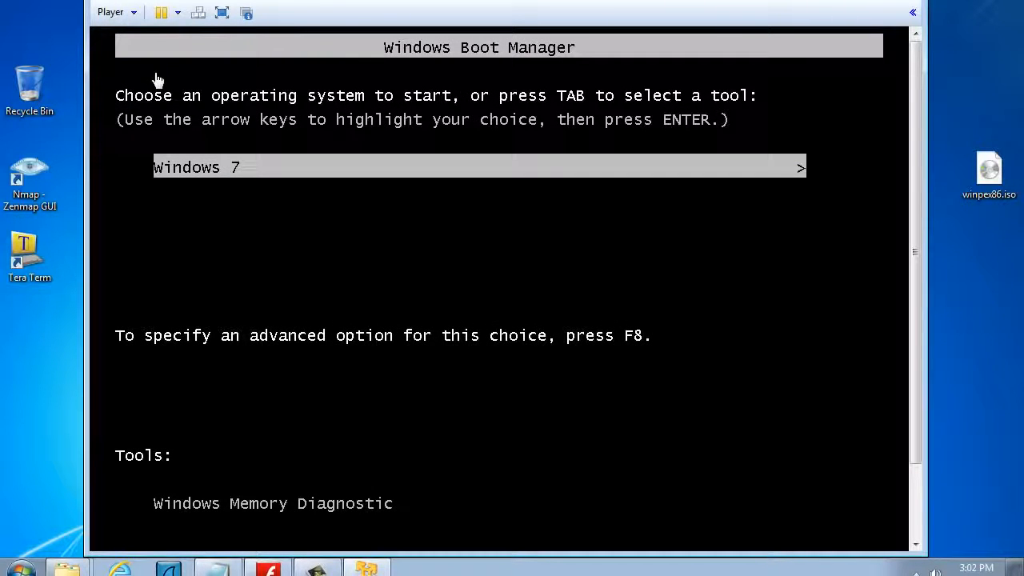
{"action": "left_click", "coordinate": [177, 13]}
{"action": "left_click", "coordinate": [124, 85]}
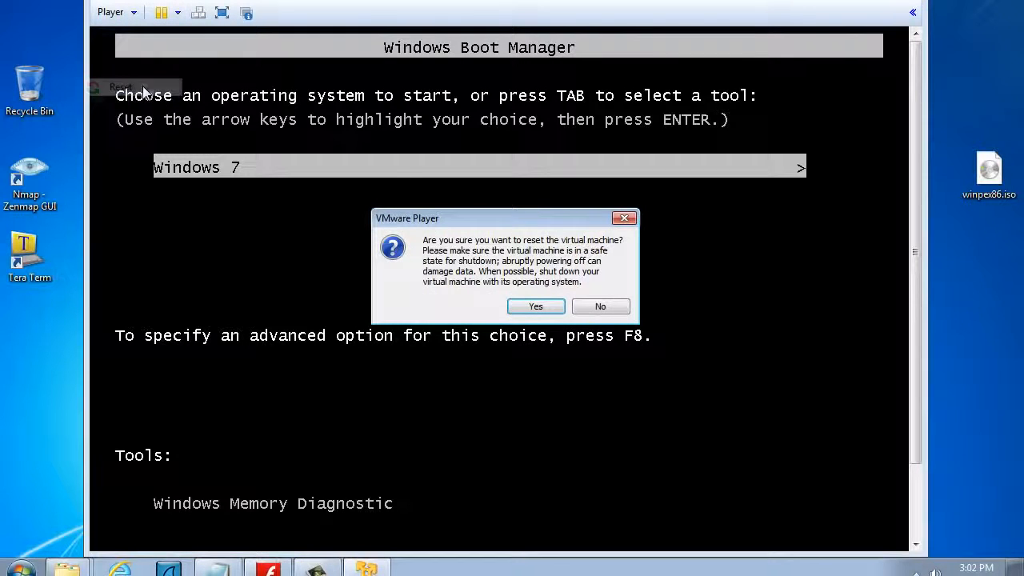
{"action": "left_click", "coordinate": [535, 307]}
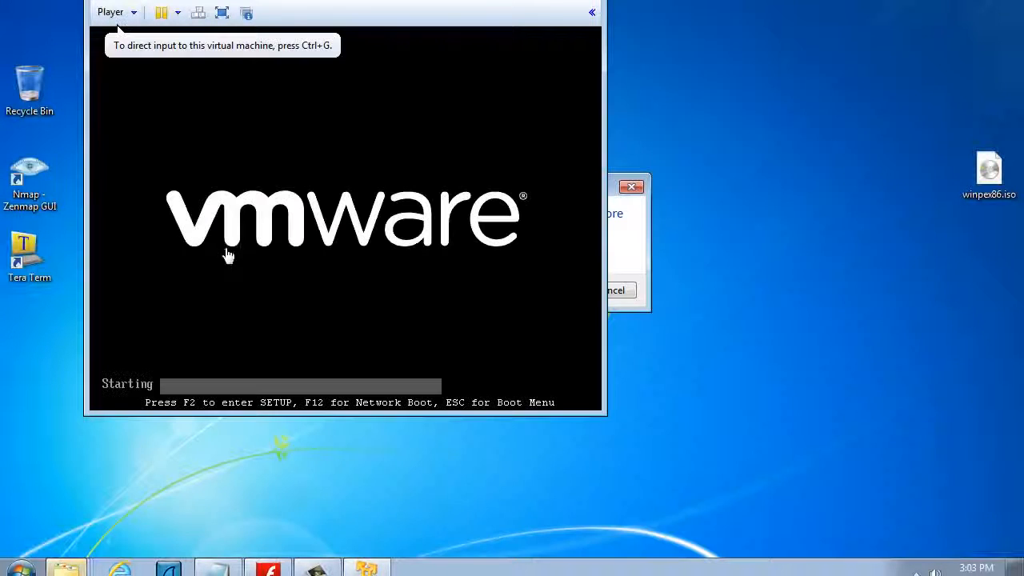
{"action": "left_click", "coordinate": [229, 256]}
{"action": "key", "text": "Escape"}
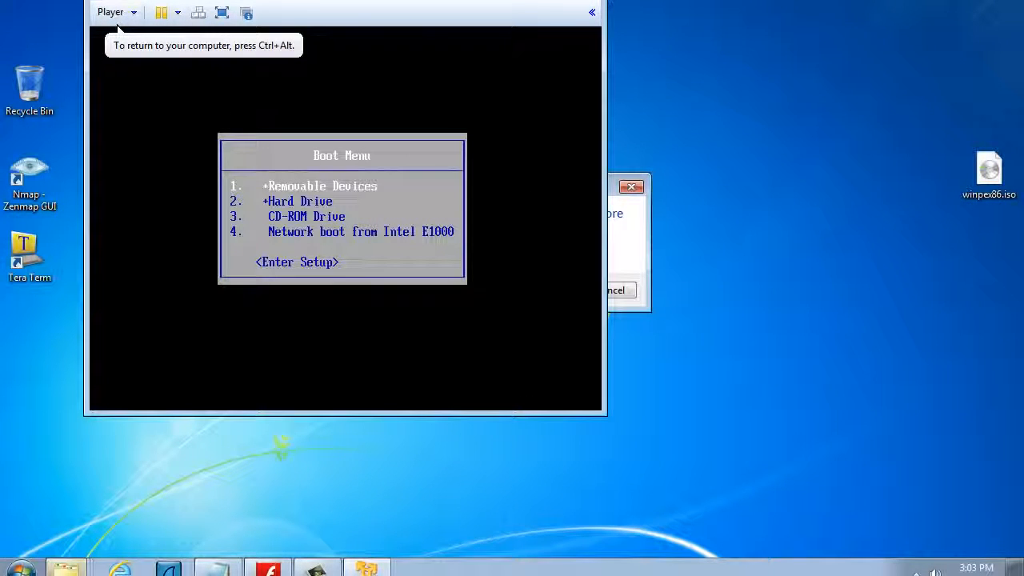
Bring the virtual machine window fully onto the desktop and boot the machine from its CD-ROM Drive, accepting the CD or DVD boot.
{"action": "key", "text": "ctrl+alt"}
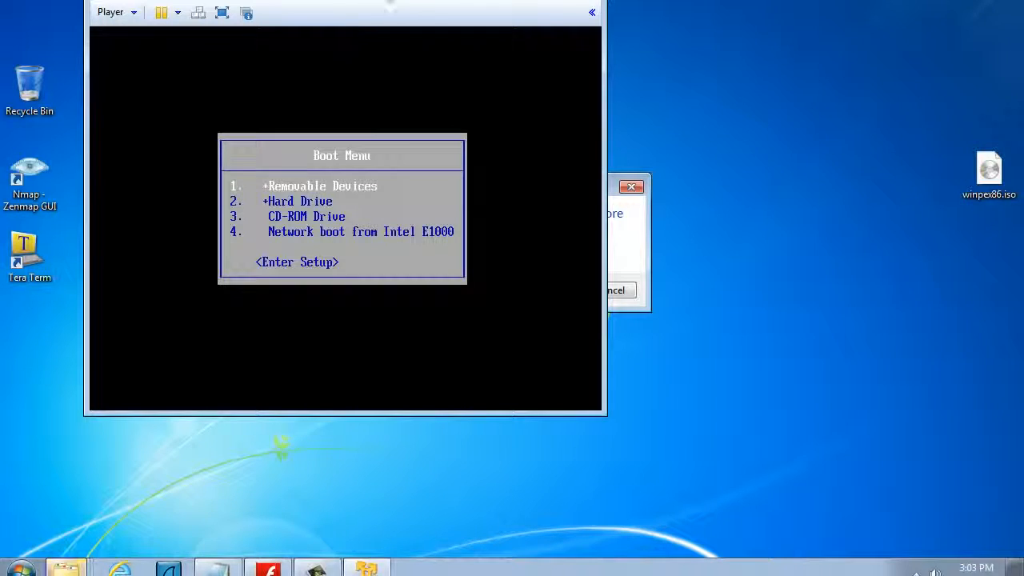
{"action": "left_click_drag", "start_coordinate": [392, 1], "coordinate": [449, 26]}
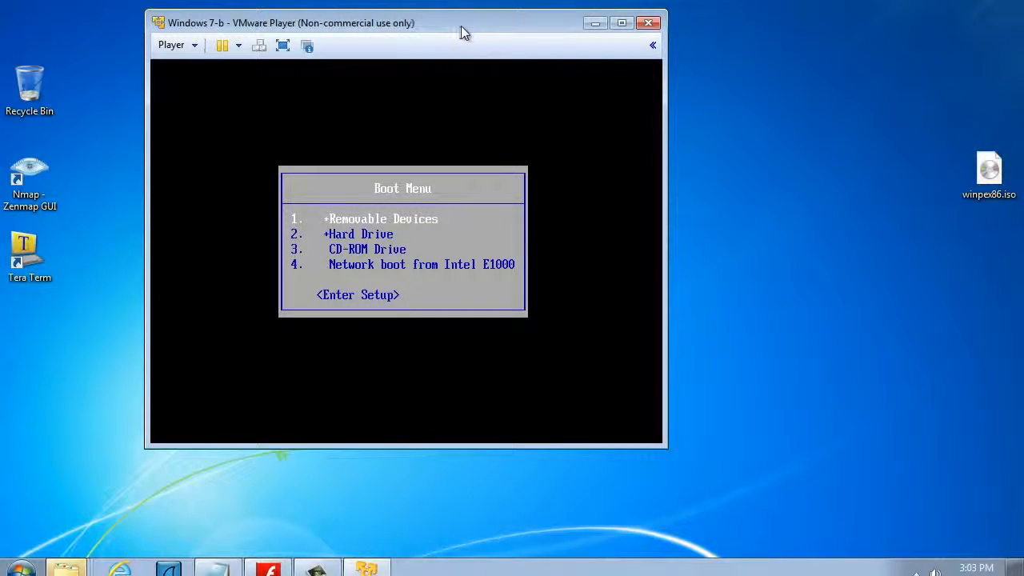
{"action": "left_click_drag", "start_coordinate": [461, 26], "coordinate": [465, 22]}
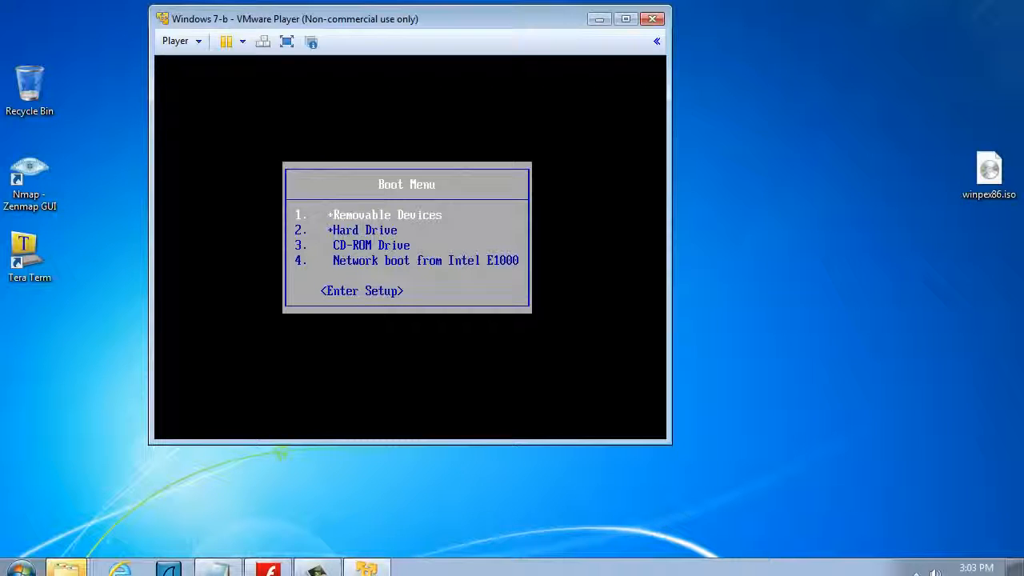
{"action": "key", "text": "Down"}
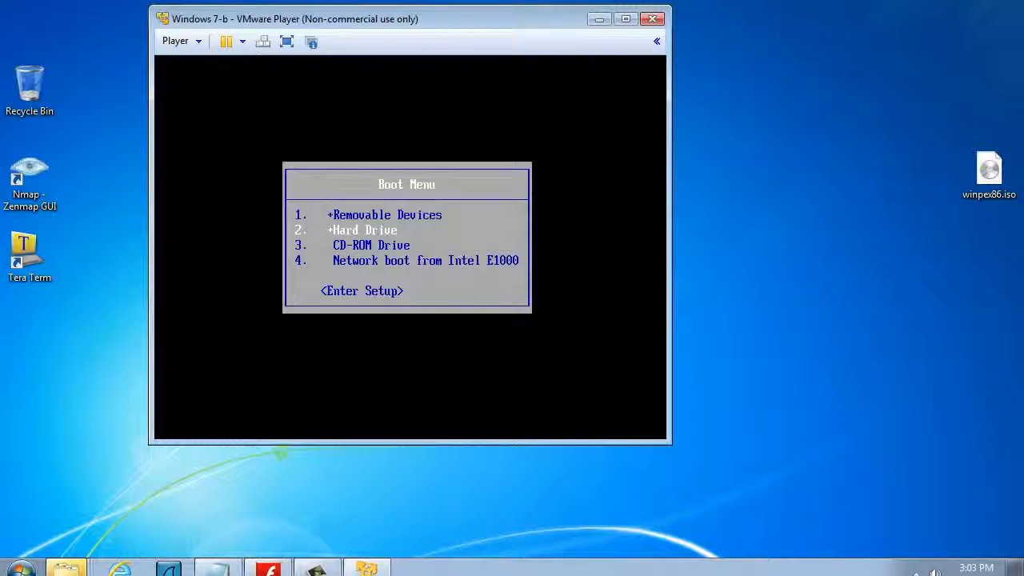
{"action": "key", "text": "Down"}
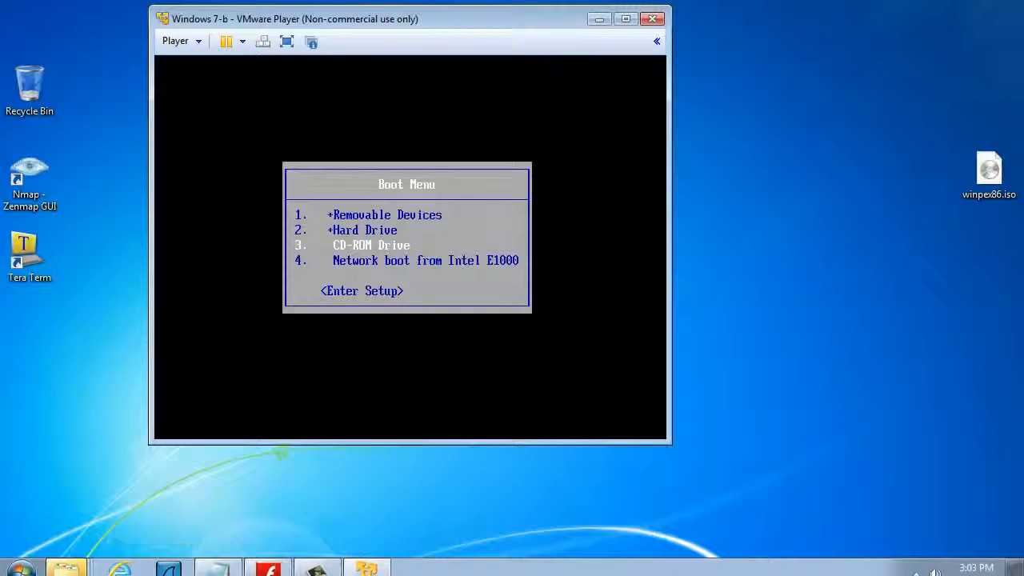
{"action": "key", "text": "Return"}
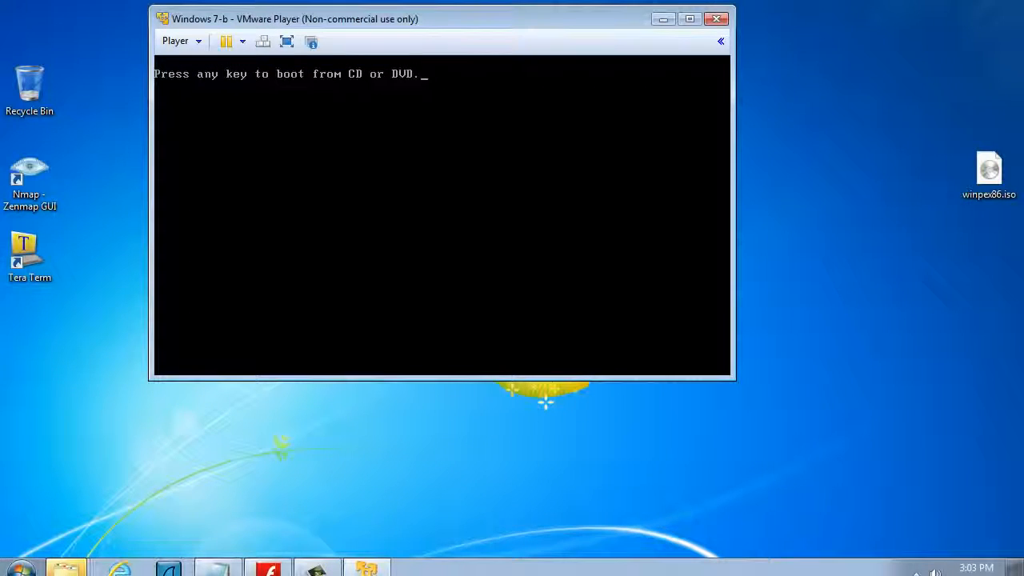
{"action": "key", "text": "Return"}
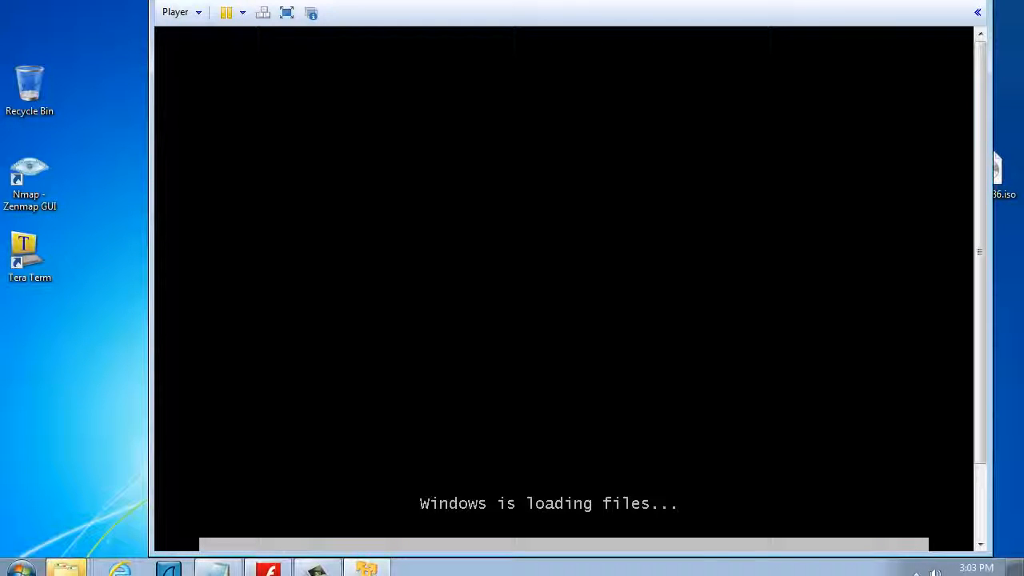
Reposition the virtual machine window so its title bar stays within the desktop while Windows PE loads.
{"action": "left_click_drag", "start_coordinate": [528, 0], "coordinate": [470, 15]}
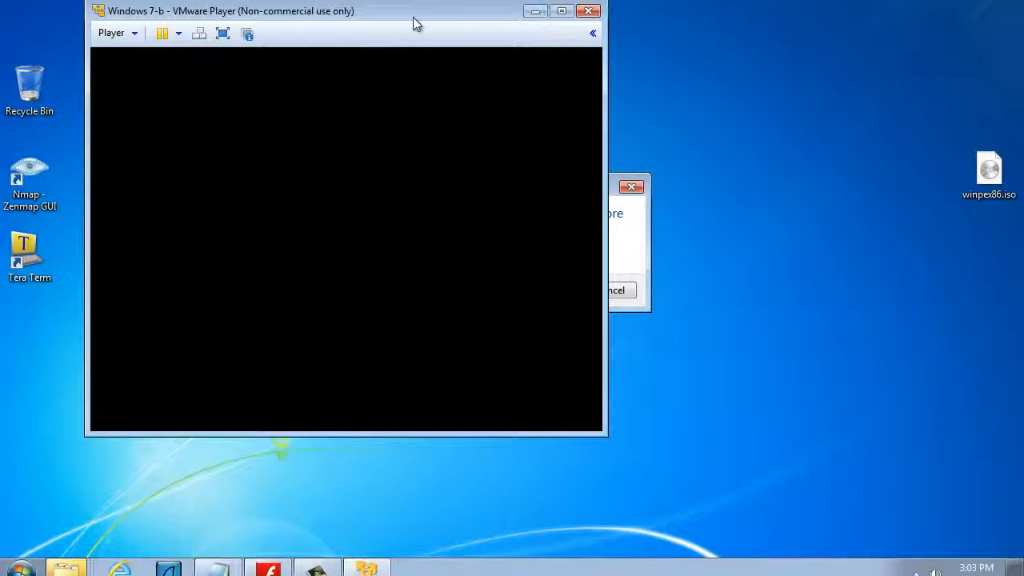
{"action": "left_click_drag", "start_coordinate": [413, 16], "coordinate": [473, 17]}
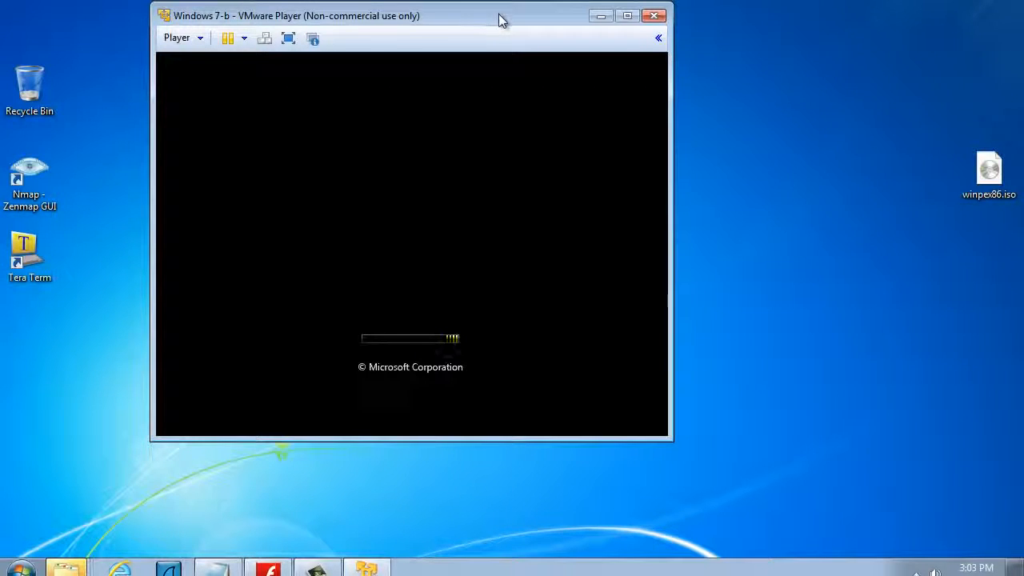
{"action": "left_click_drag", "start_coordinate": [500, 20], "coordinate": [508, 20]}
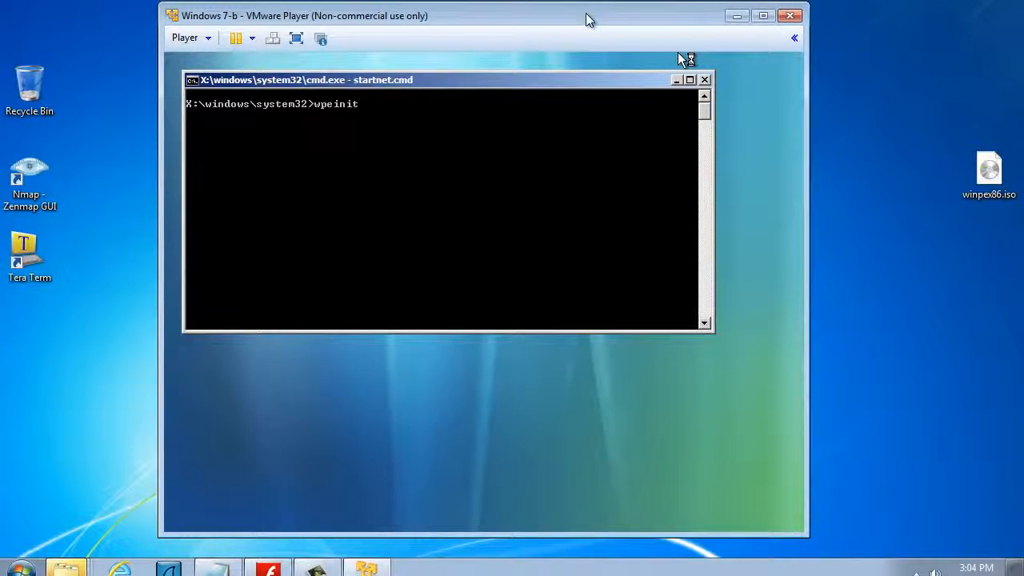
{"action": "left_click_drag", "start_coordinate": [584, 19], "coordinate": [564, 14]}
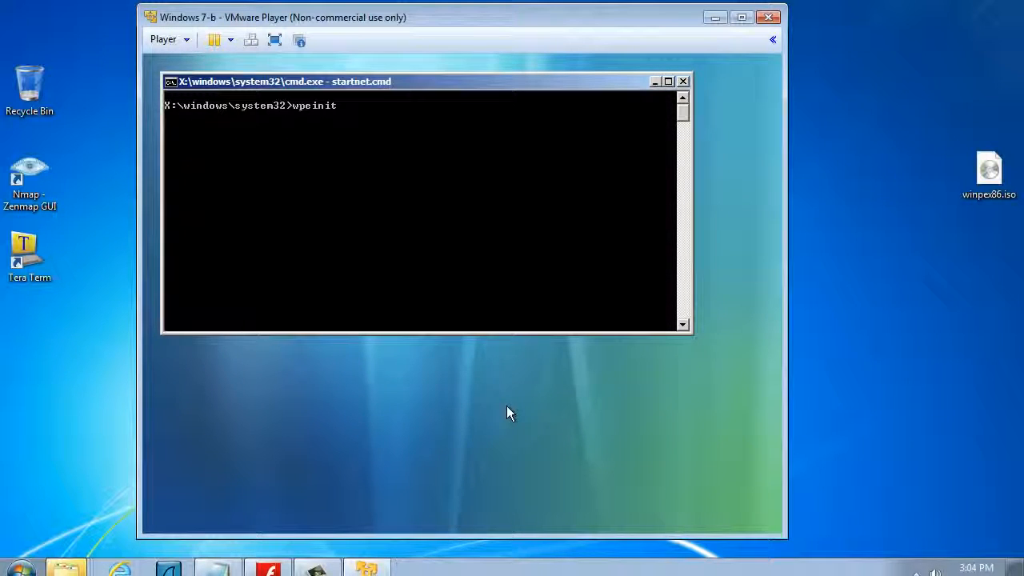
Move the winpex86.iso file closer to the virtual machine window on the desktop and direct input back to the machine.
{"action": "key", "text": "Return"}
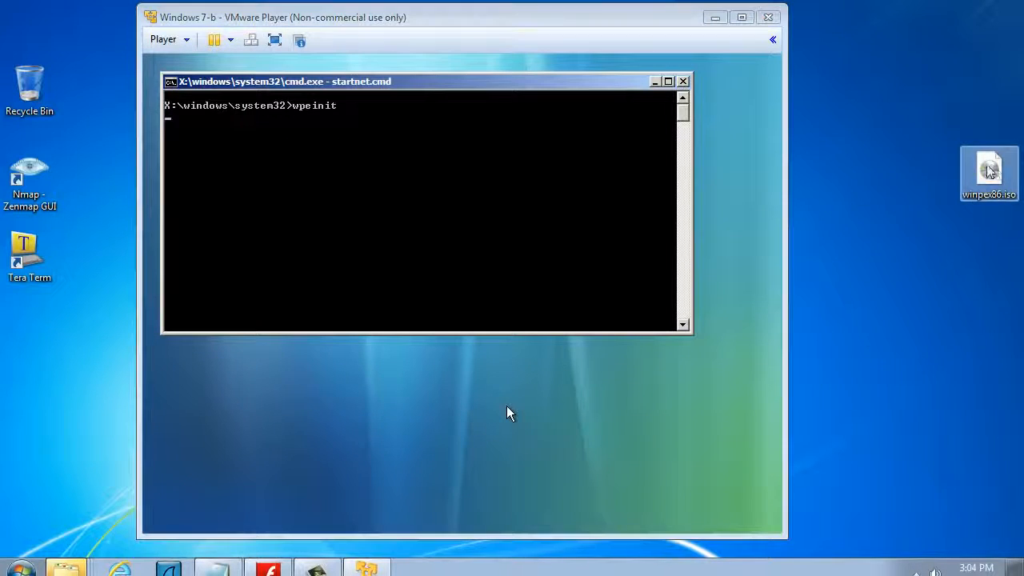
{"action": "left_click_drag", "start_coordinate": [989, 171], "coordinate": [869, 171]}
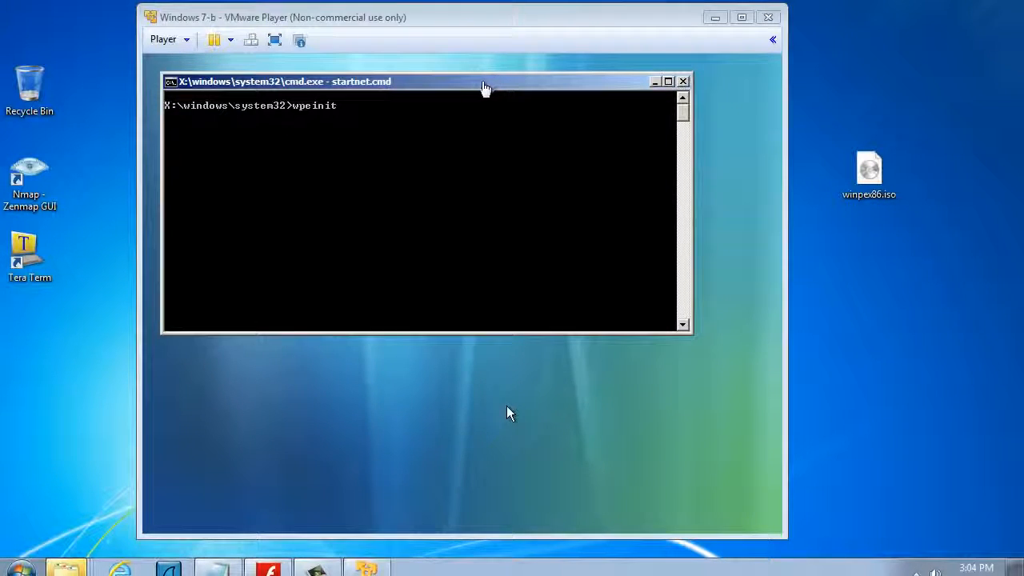
{"action": "left_click", "coordinate": [506, 414]}
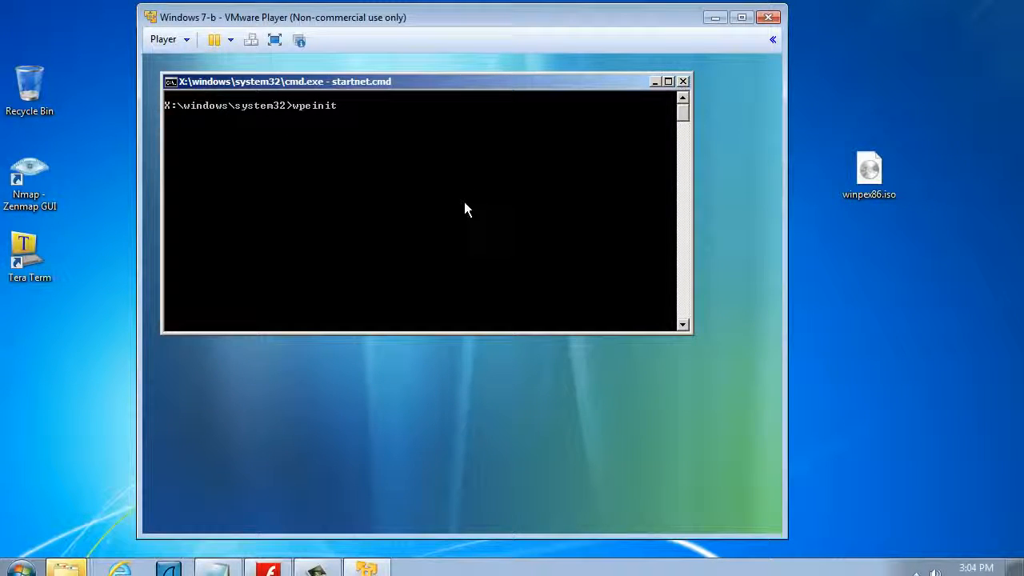